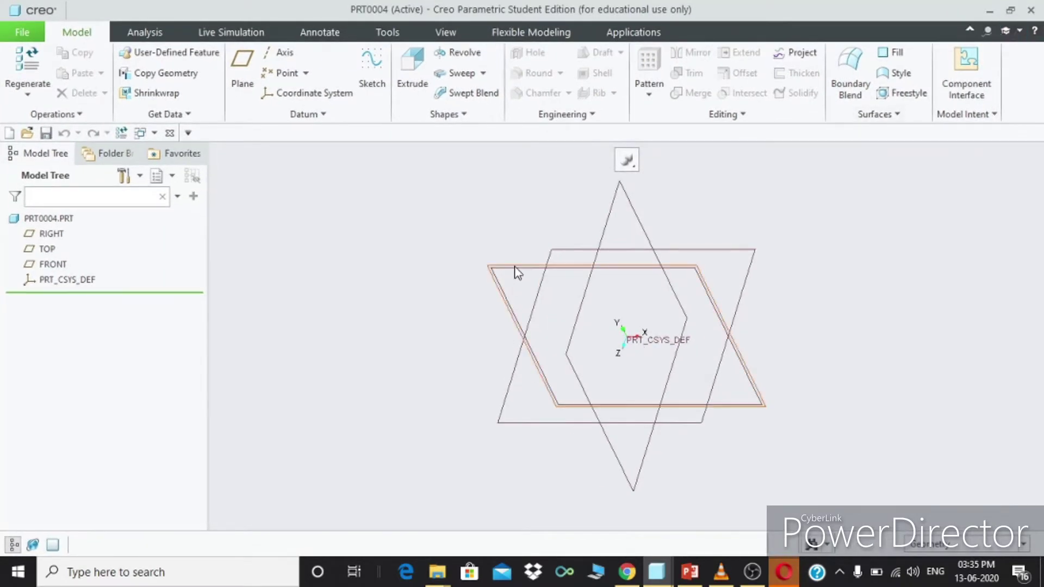
Step: Sketch a horizontal line about 581 long on the FRONT plane, lying on the horizontal axis and crossing the origin
click(515, 271)
click(523, 197)
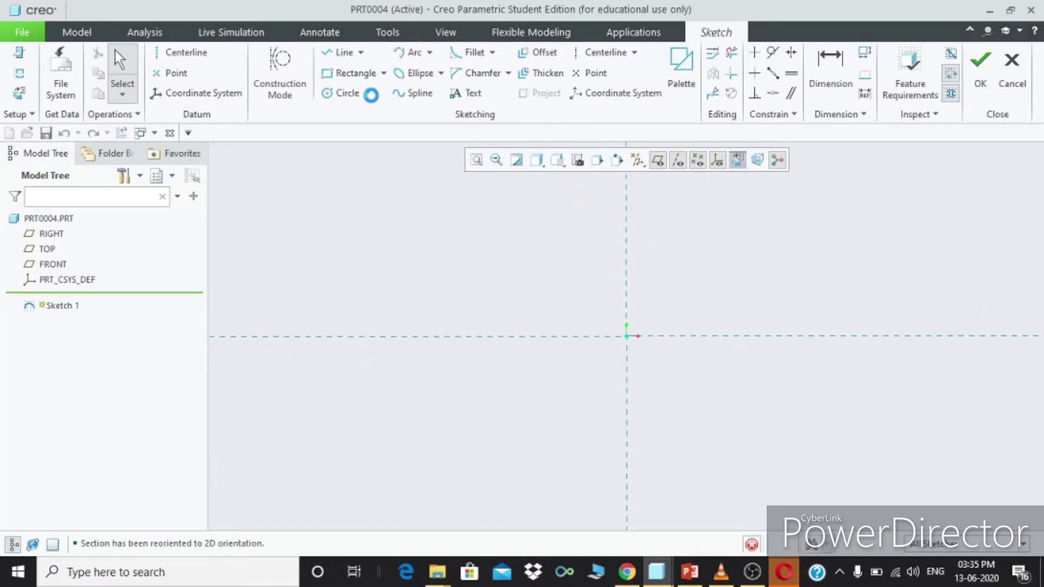
click(342, 52)
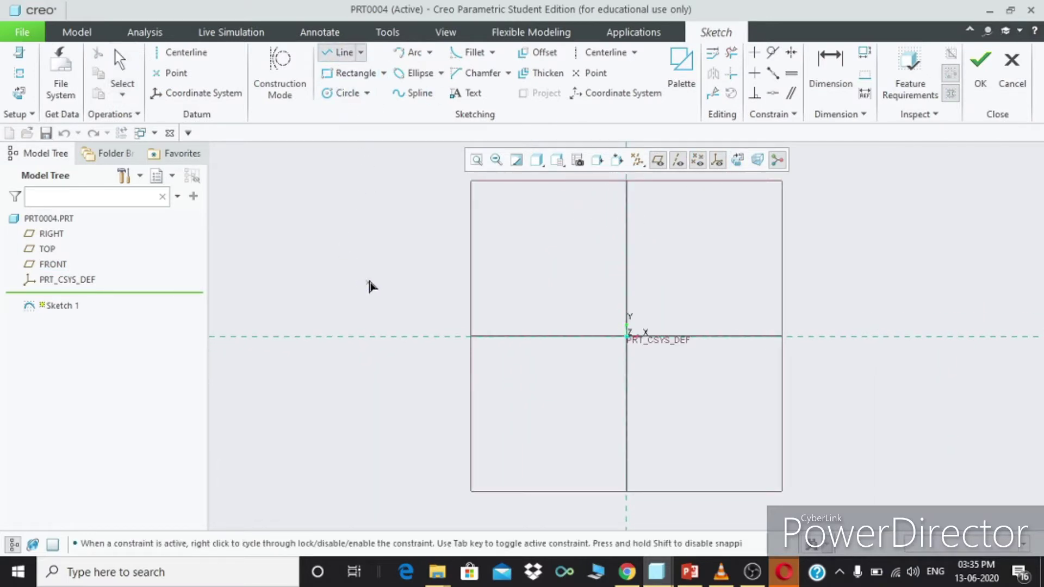
click(462, 336)
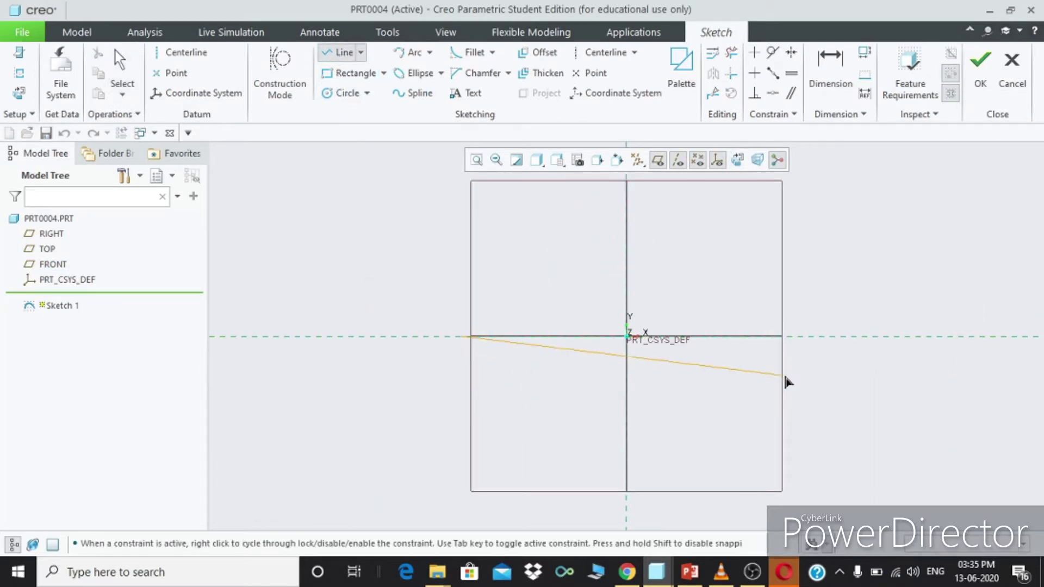
click(816, 337)
middle_click(750, 280)
middle_click(745, 284)
Step: Set the line's left end 210 from the vertical axis and its total length to 420, and finish the sketch
double_click(545, 344)
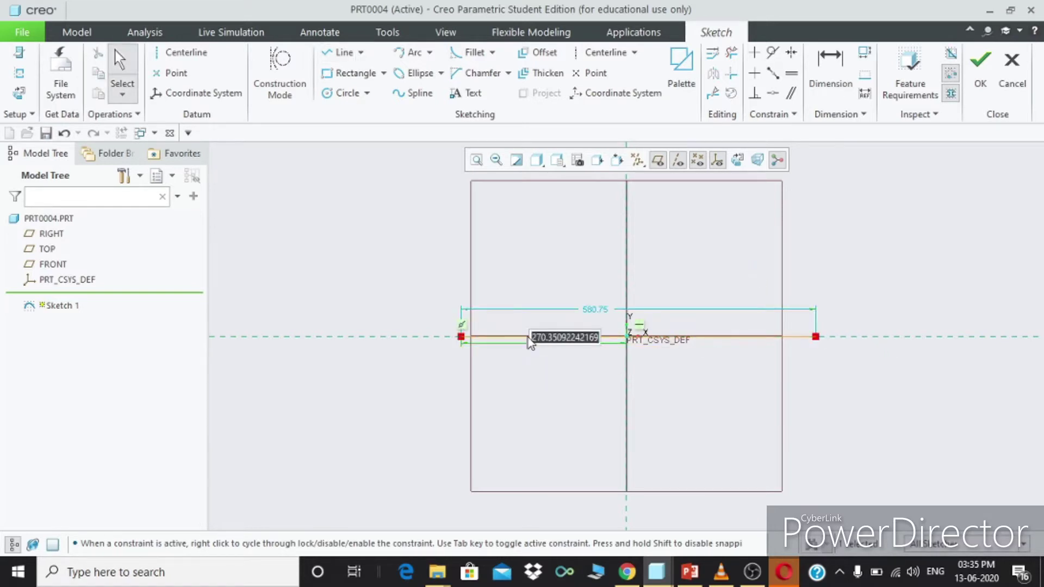
text(210)
key(Return)
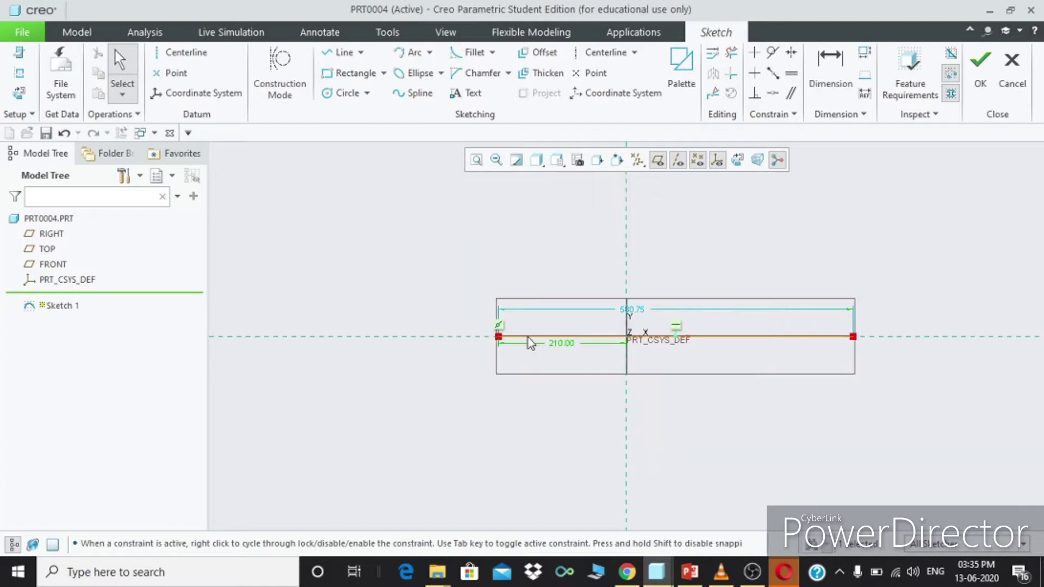
double_click(638, 314)
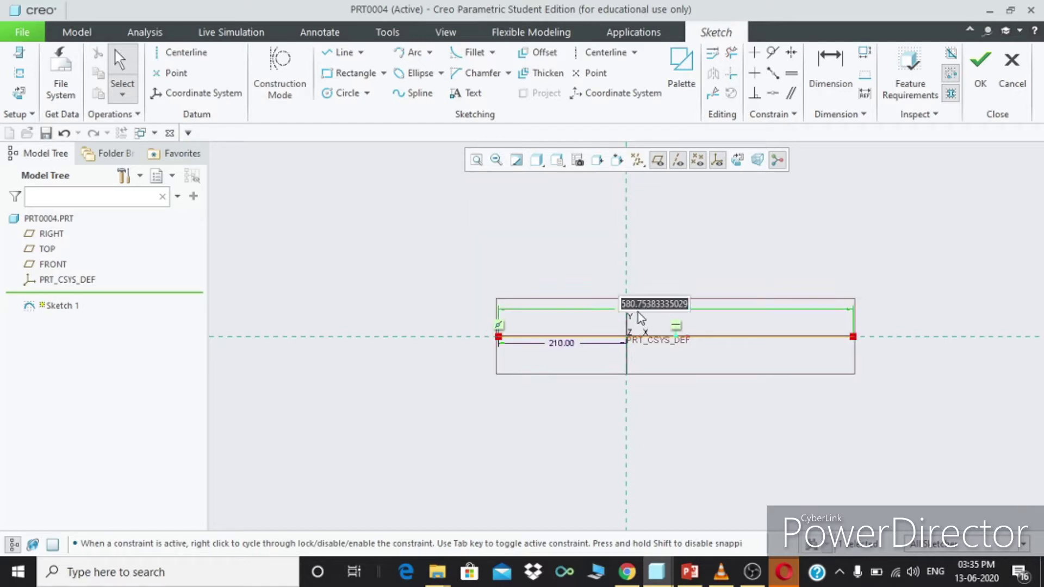
text(42)
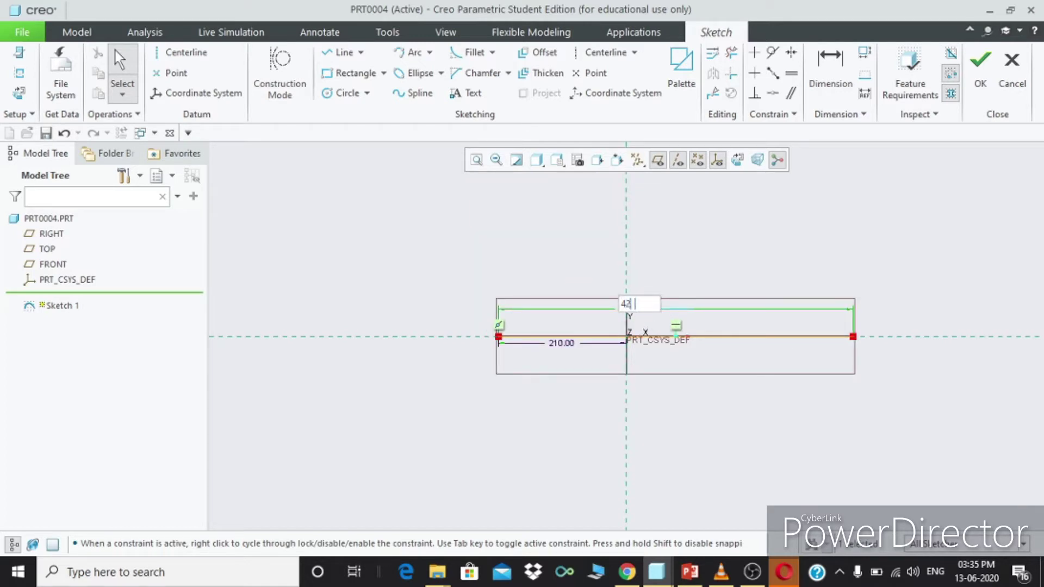
text(0)
key(Return)
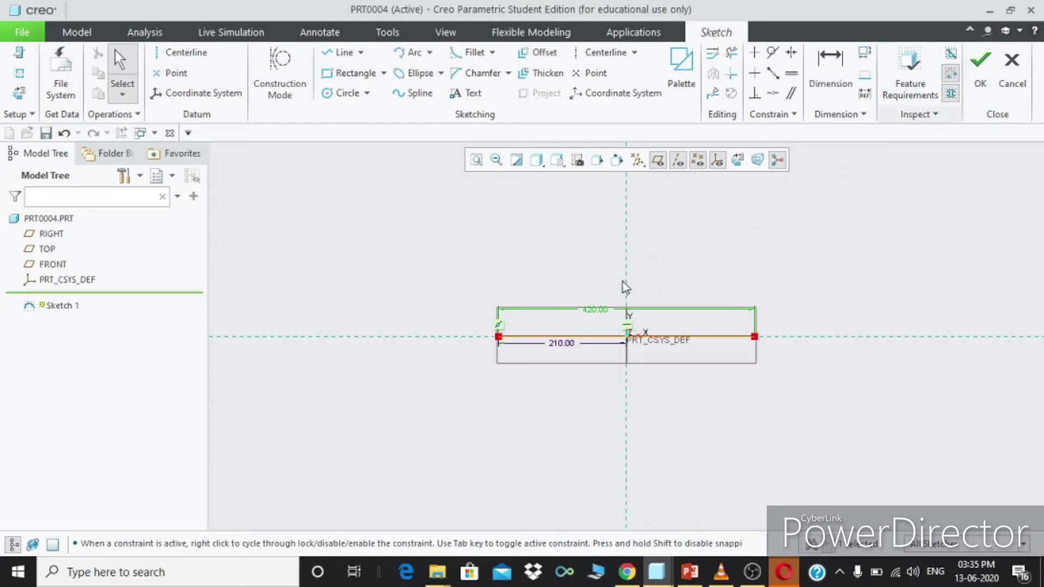
click(980, 68)
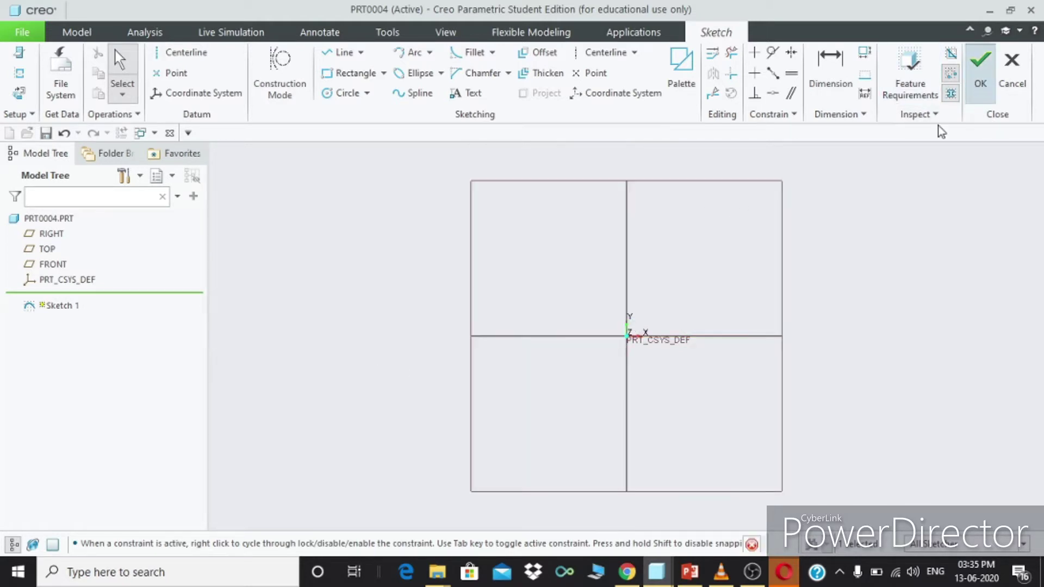
Step: Start a solid sweep along the line and sketch its section as two concentric circles about 212 and 153 in diameter
click(447, 72)
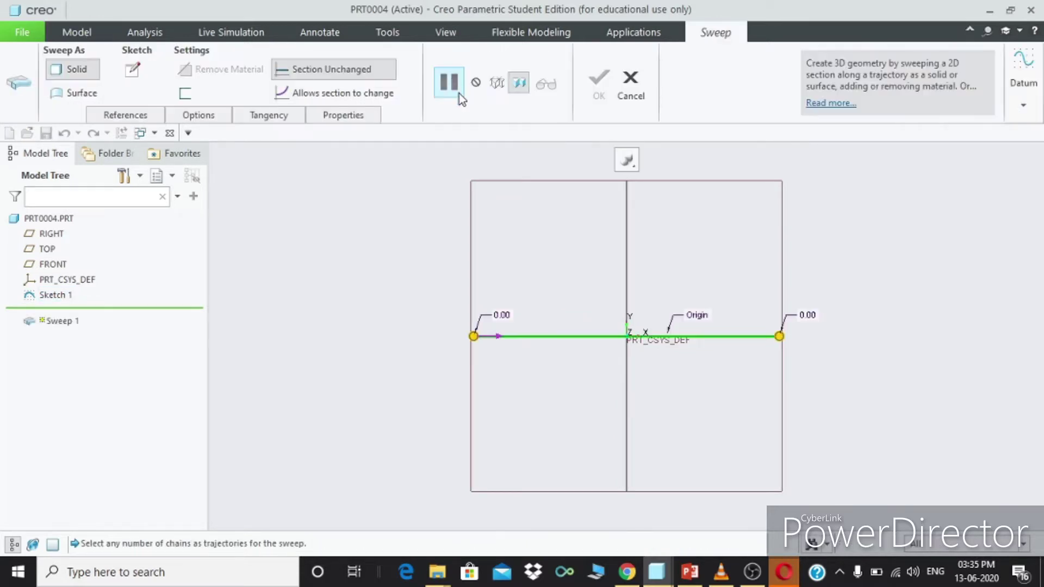
click(141, 70)
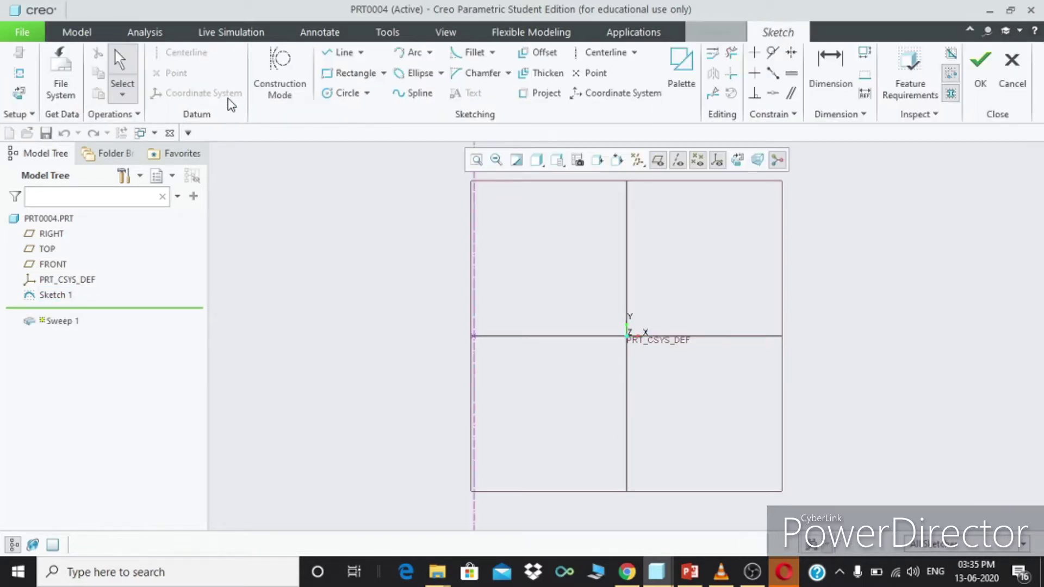
click(772, 157)
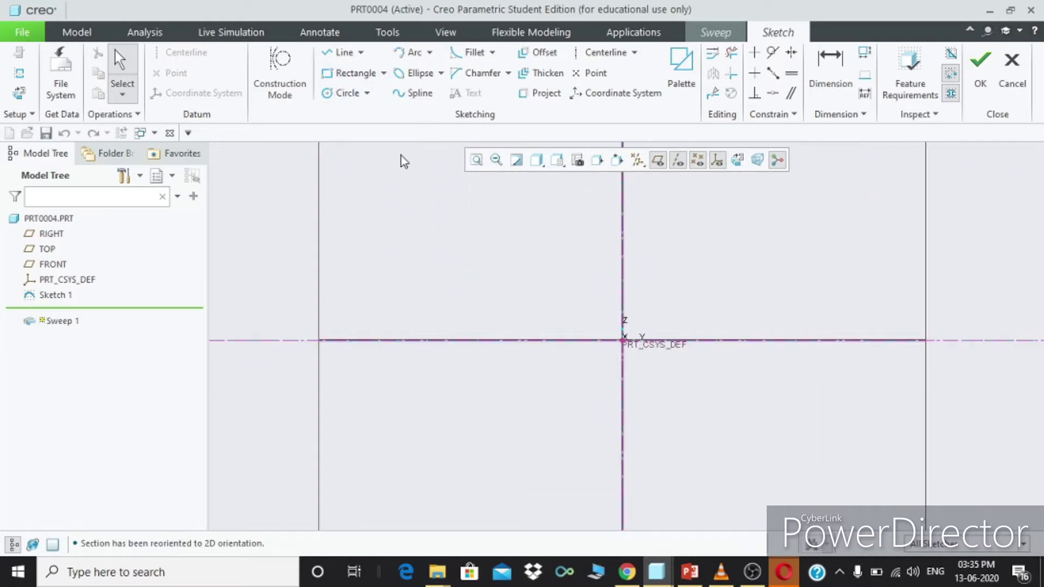
click(359, 95)
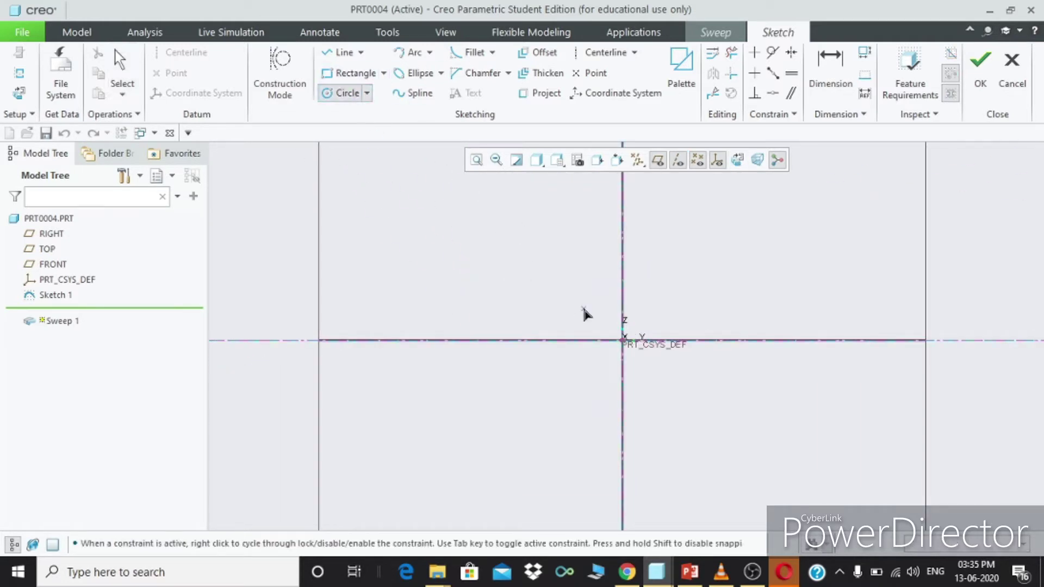
click(623, 341)
click(734, 437)
click(623, 341)
click(700, 427)
middle_click(490, 255)
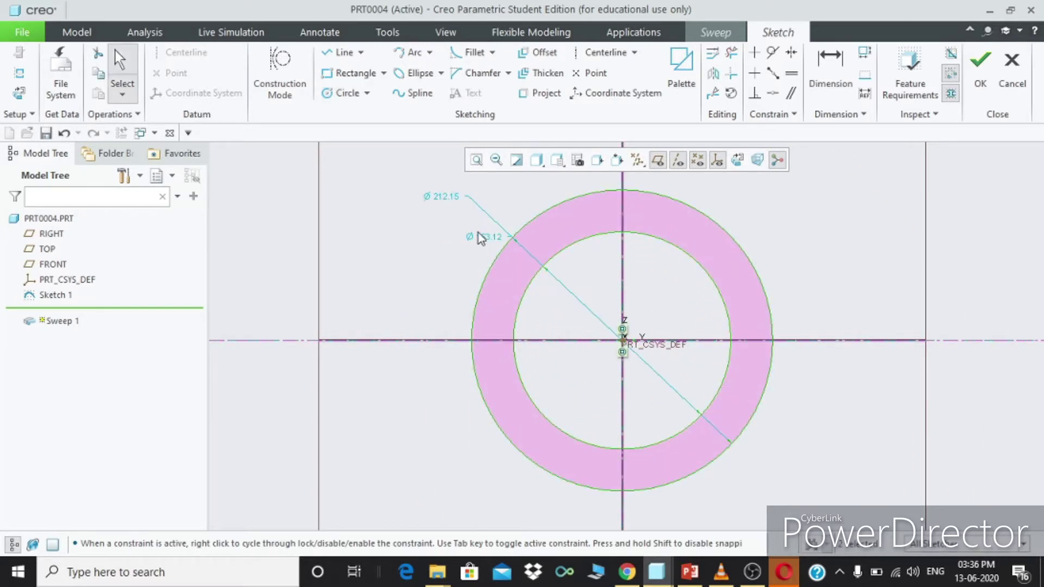
Step: Set the section circles' diameters to 30 and 27
double_click(490, 240)
text(30)
key(Return)
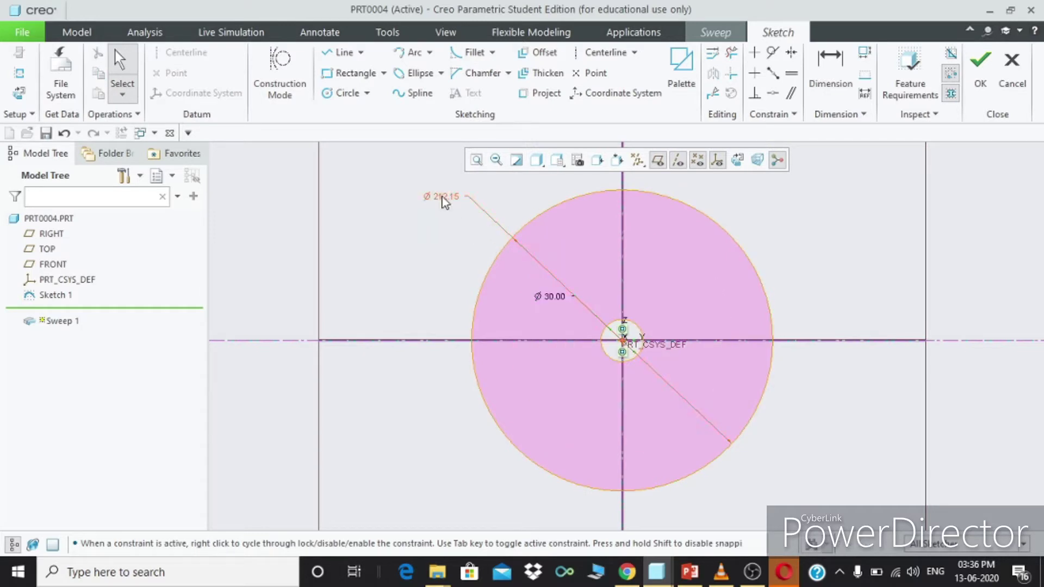
double_click(442, 196)
text(2)
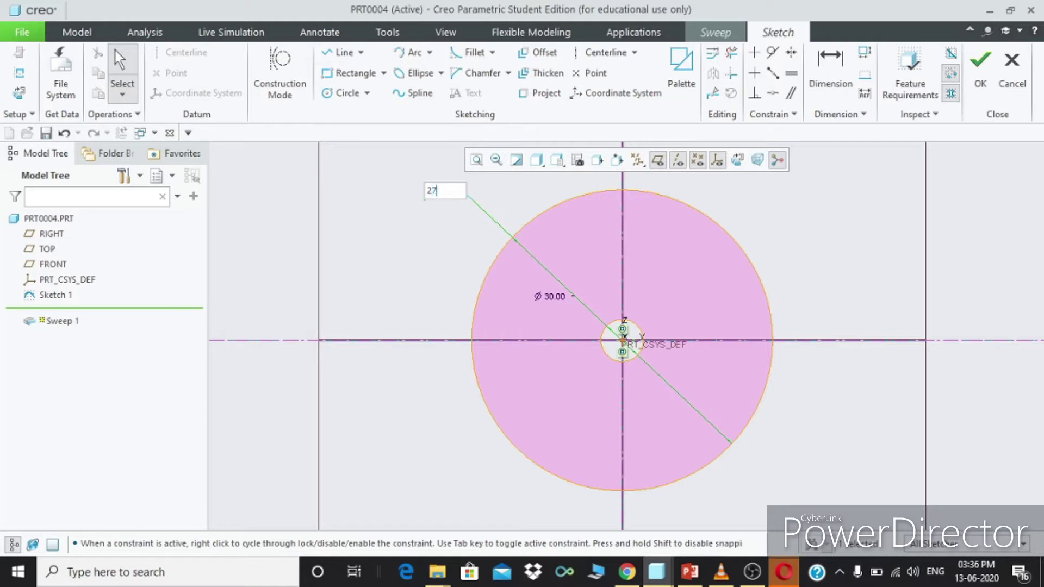
text(7)
key(Return)
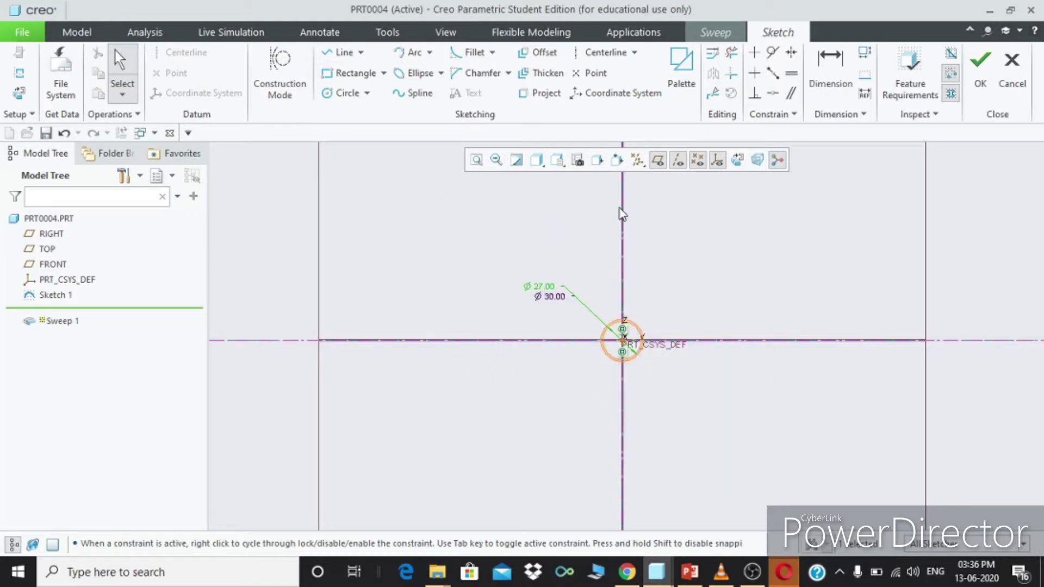
Step: Accept the section sketch and complete the sweep as a hollow tube
click(980, 74)
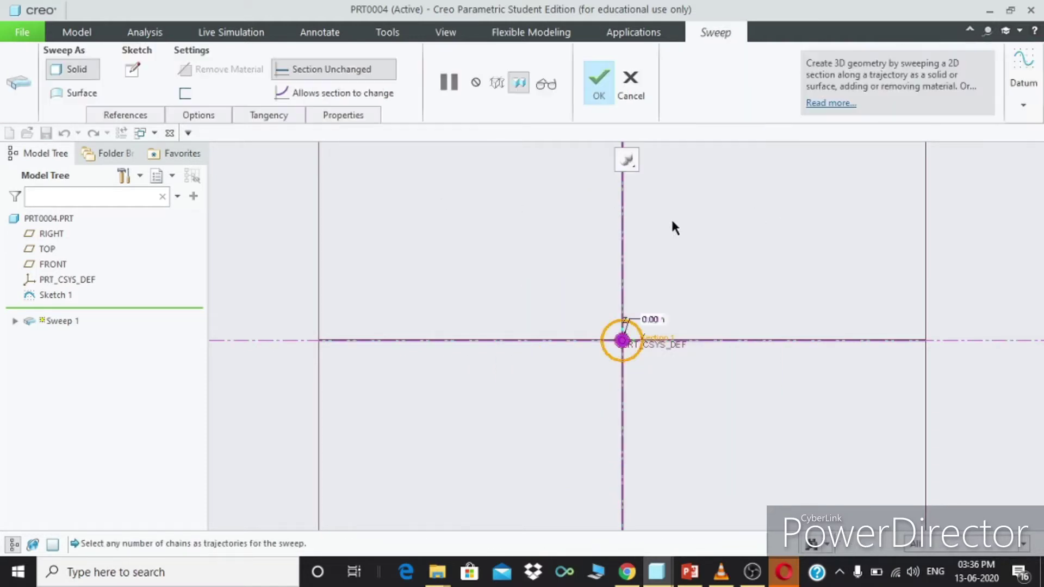
middle_drag(670, 220, 680, 227)
click(599, 82)
scroll(605, 240, up, 5)
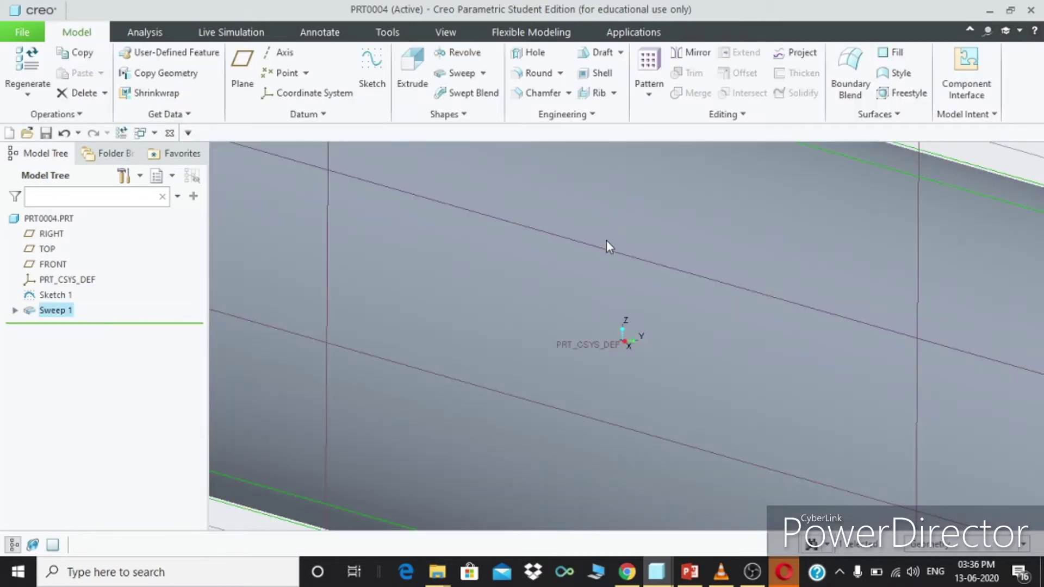
scroll(699, 313, down, 2)
scroll(699, 313, down, 3)
click(905, 301)
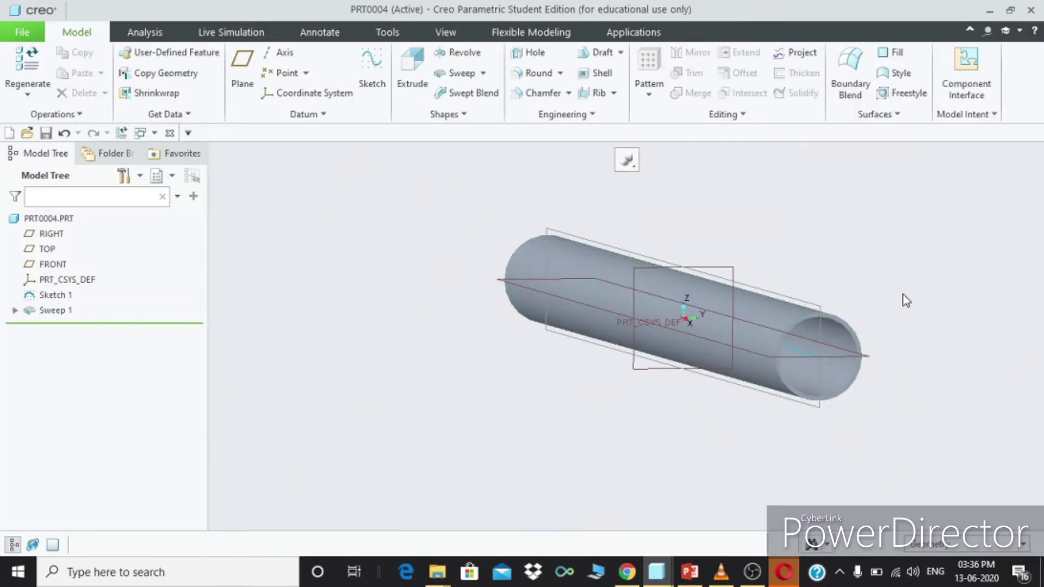
Step: Create a datum plane offset 195 from the RIGHT plane
click(721, 274)
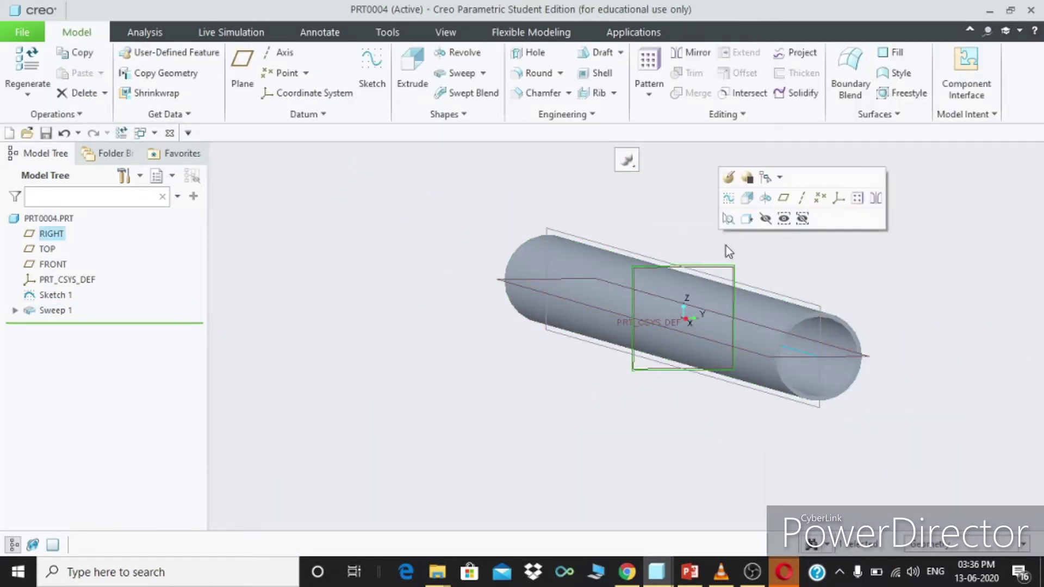
click(783, 200)
middle_drag(766, 240, 925, 384)
double_click(906, 338)
text(195)
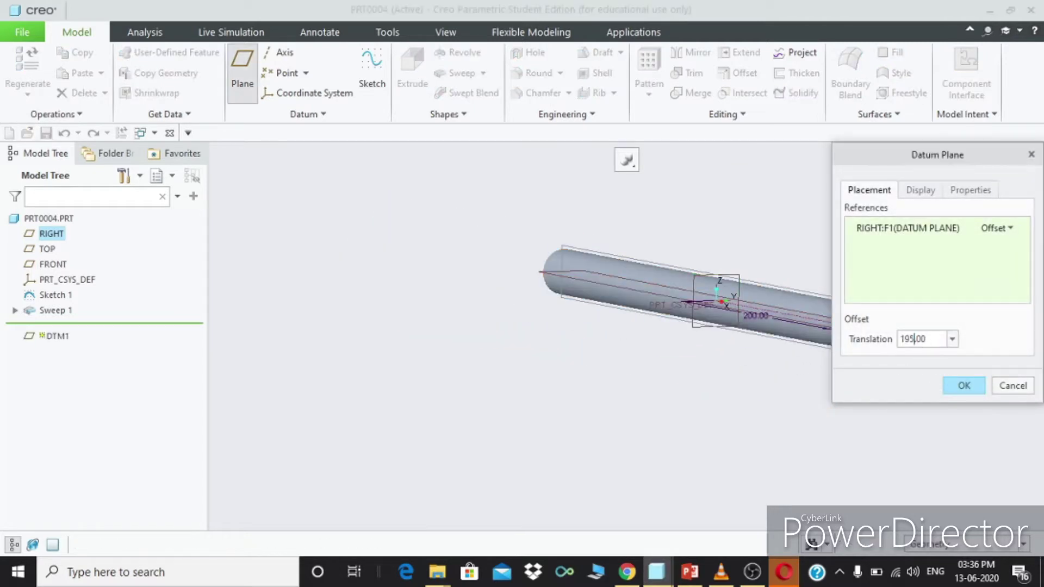
key(Return)
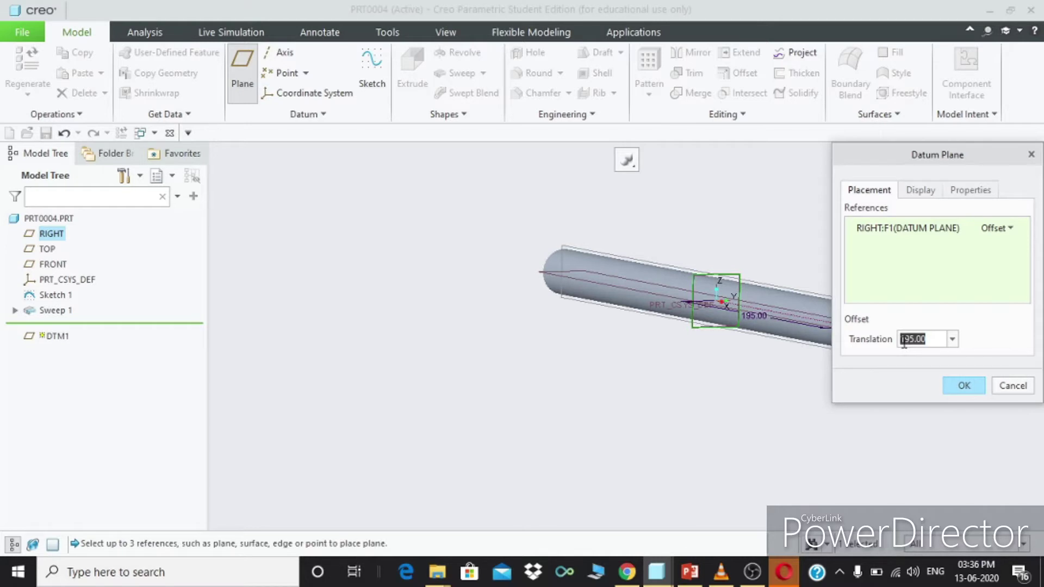
click(958, 390)
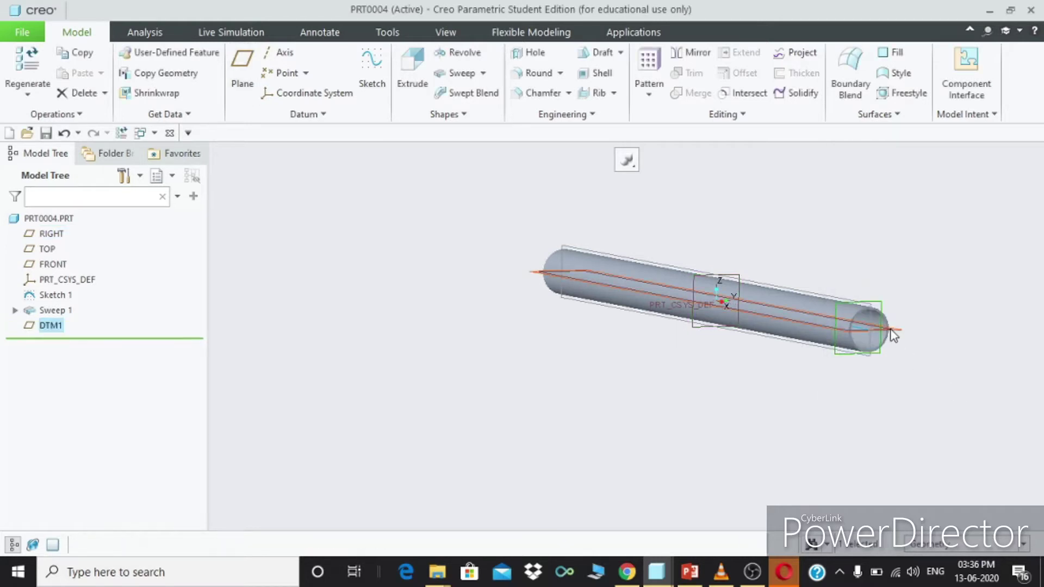
Step: Start a sketch on the new offset plane and draw a horizontal line about 40 long from the origin along negative Y
click(879, 305)
click(886, 235)
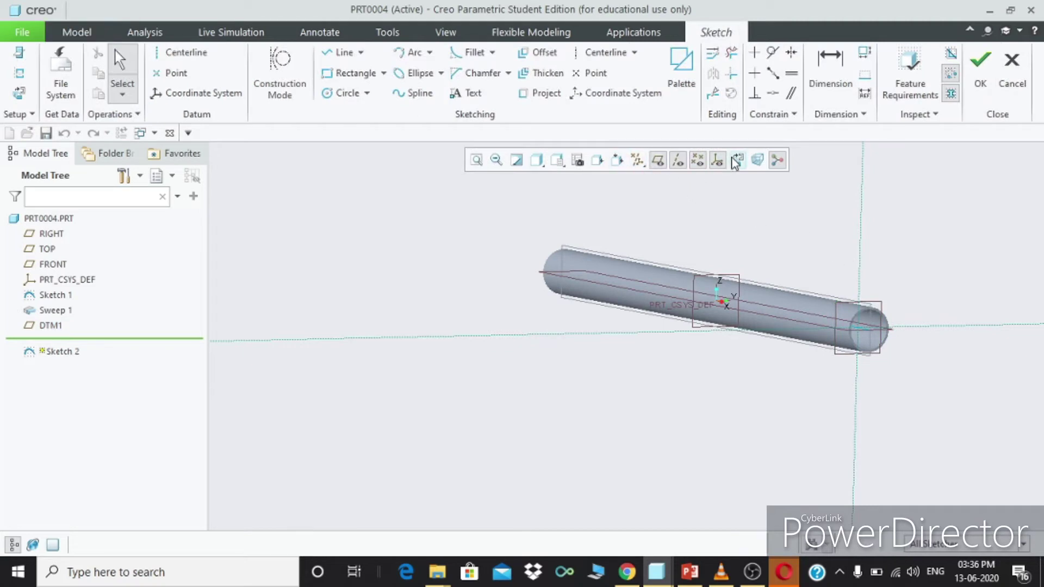
click(718, 160)
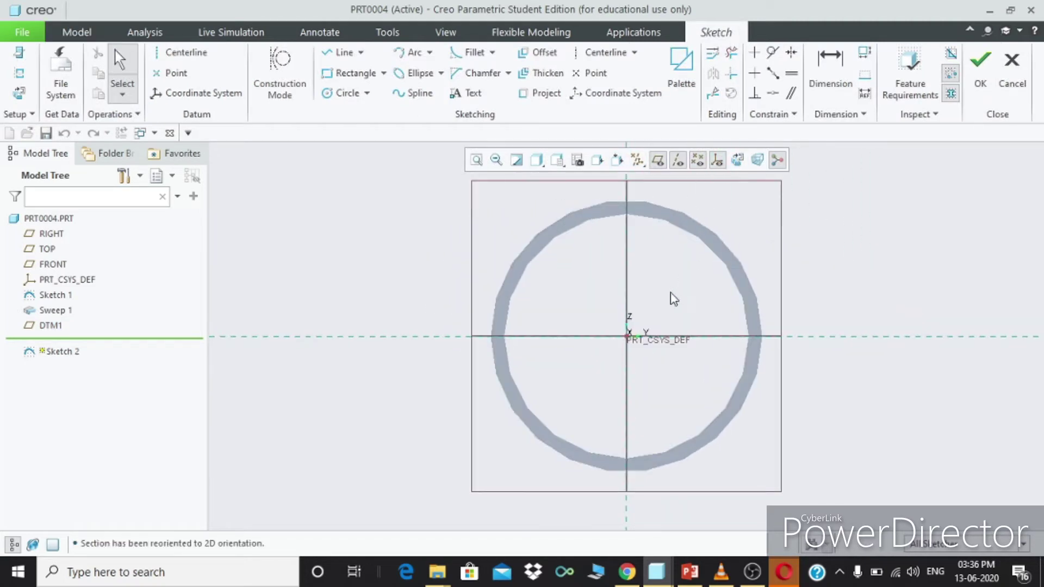
click(341, 52)
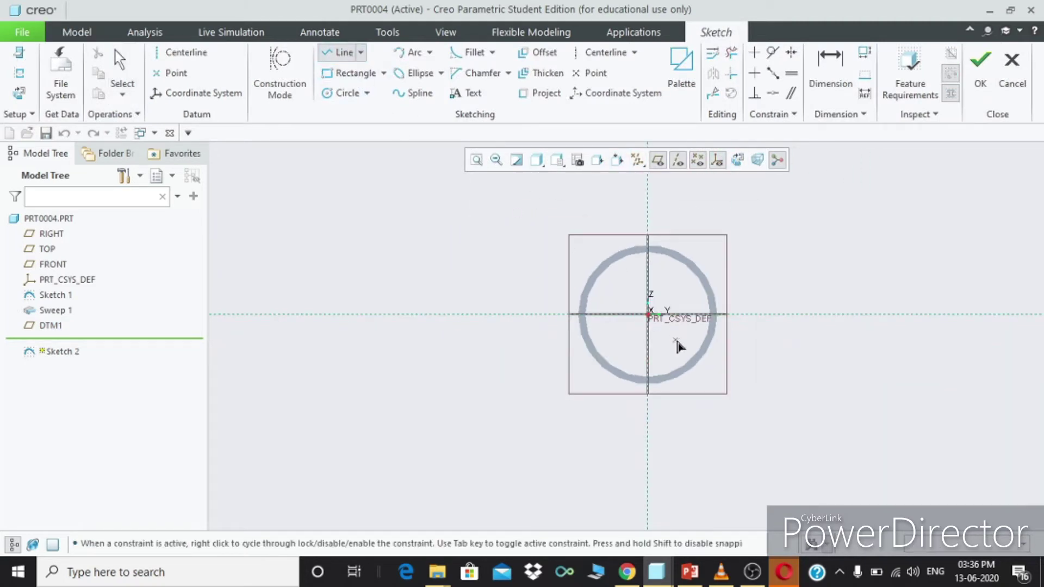
click(647, 314)
click(467, 313)
middle_click(500, 267)
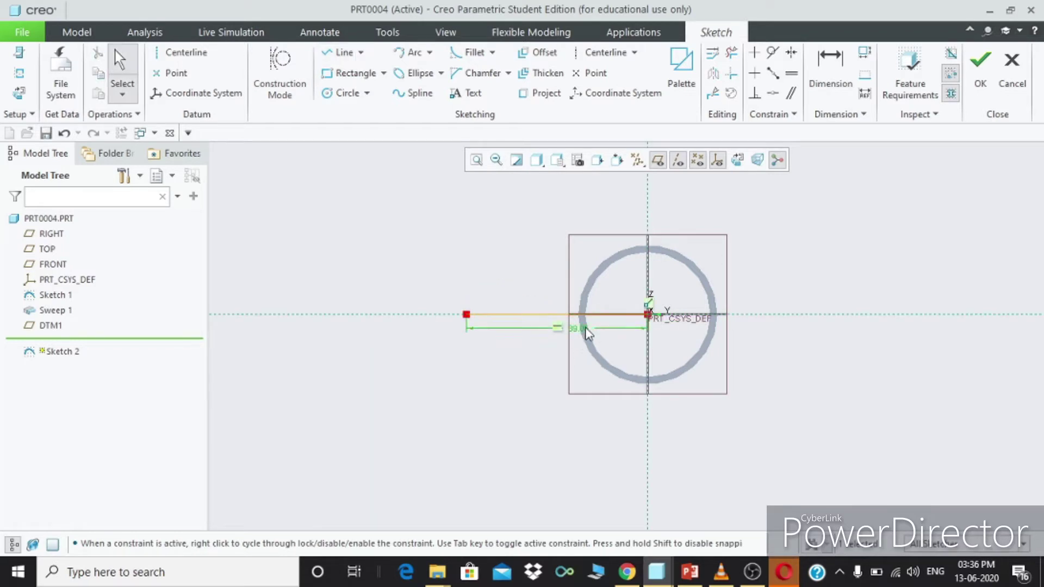
Step: Set the horizontal line's length to 87
double_click(584, 329)
text(87)
key(Return)
scroll(573, 302, down, 3)
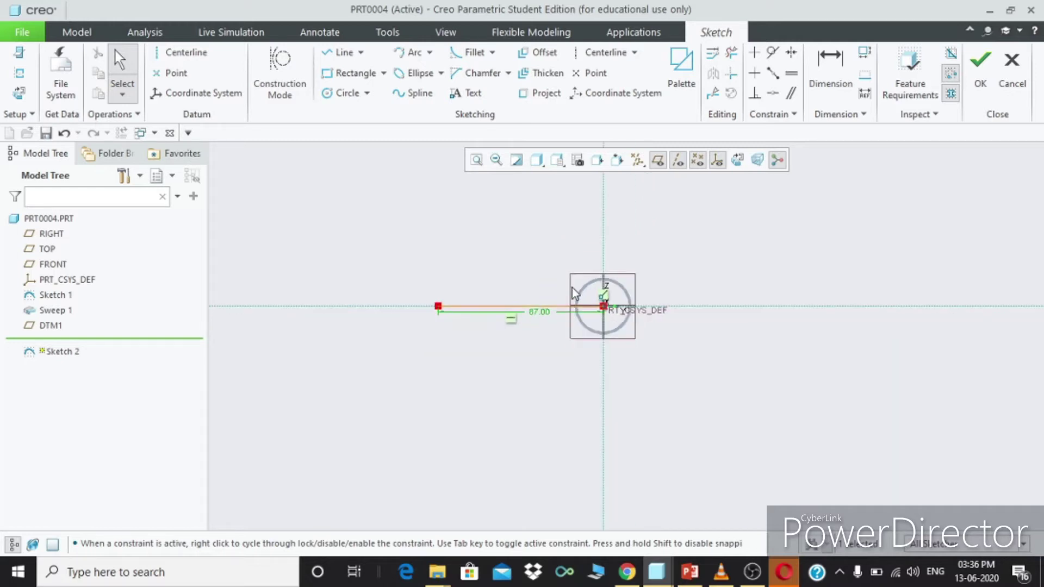
Step: Sketch a vertical line downward from the origin and set its length to 127
click(359, 53)
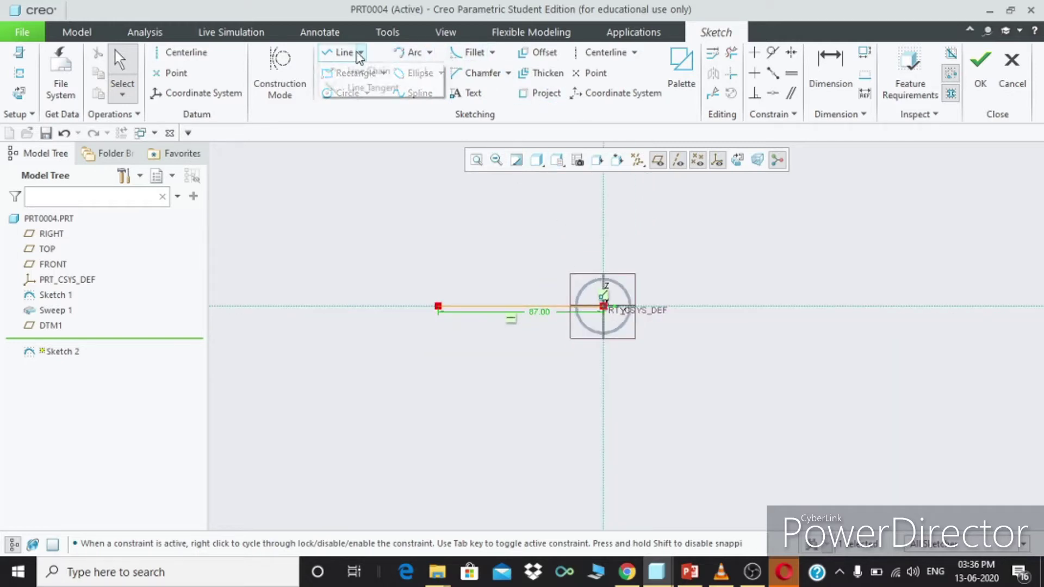
click(363, 72)
click(604, 307)
click(603, 436)
middle_click(651, 376)
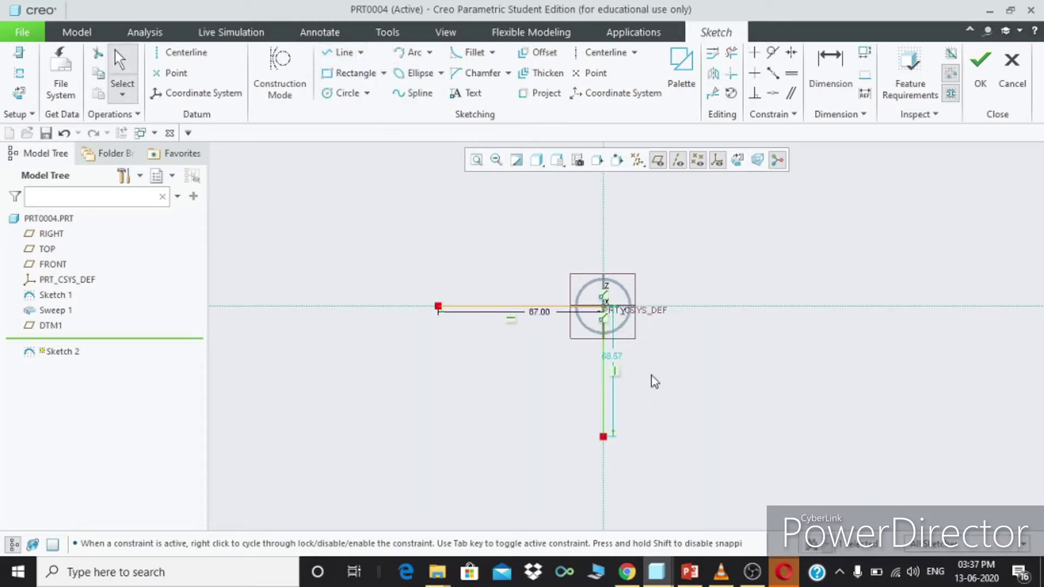
double_click(615, 358)
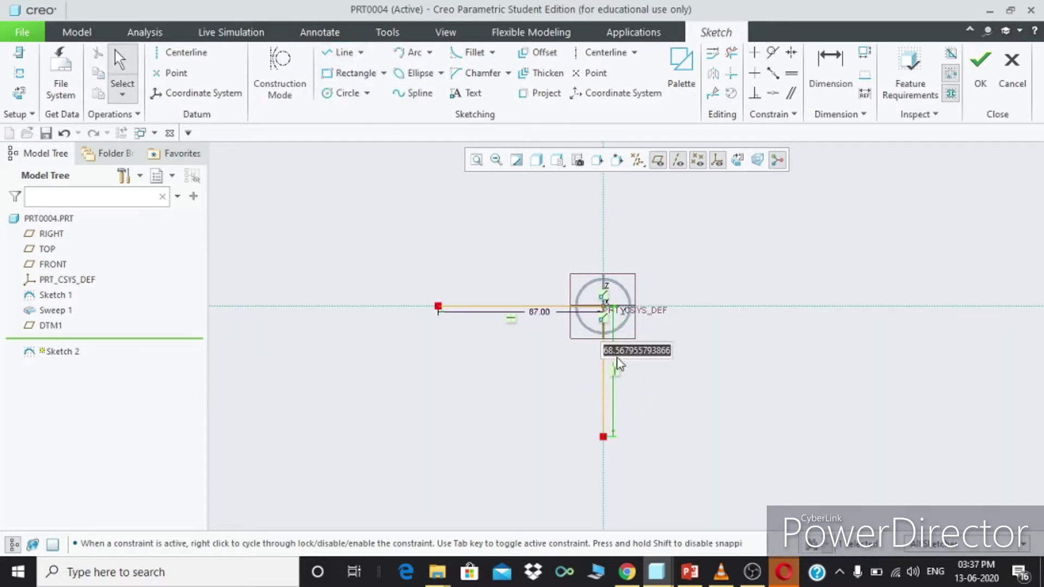
text(127)
key(Return)
scroll(710, 296, down, 3)
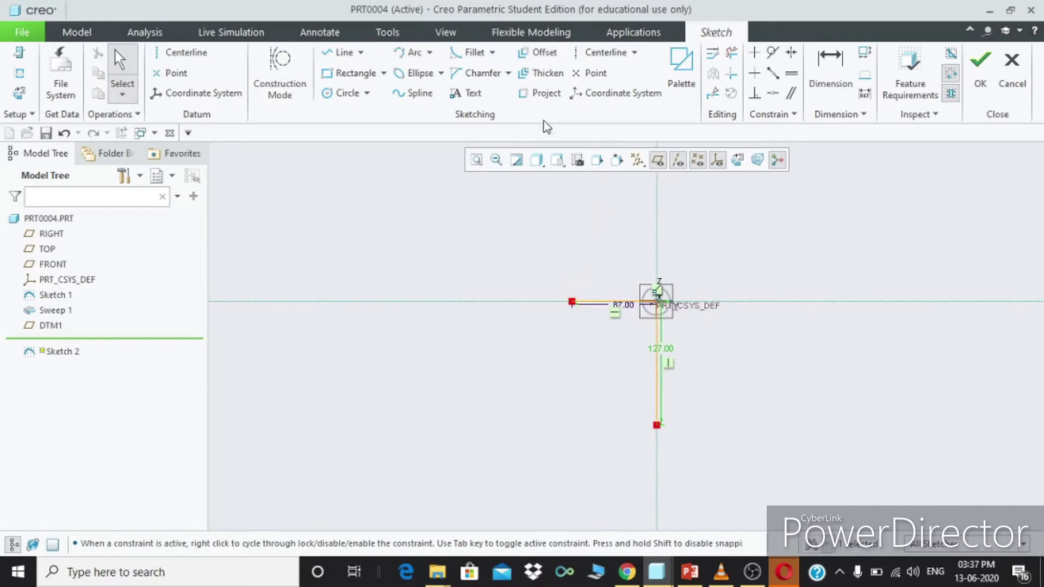
Step: Sketch a vertical line about 100 long downward from the outer end of the 87-long horizontal line
click(340, 52)
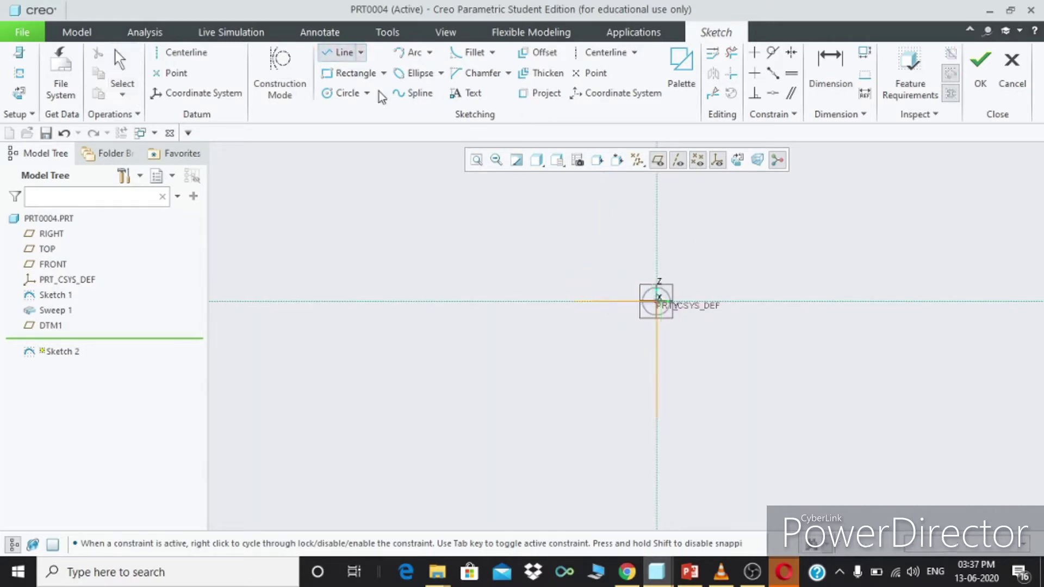
click(571, 301)
click(568, 400)
middle_click(628, 354)
middle_click(588, 351)
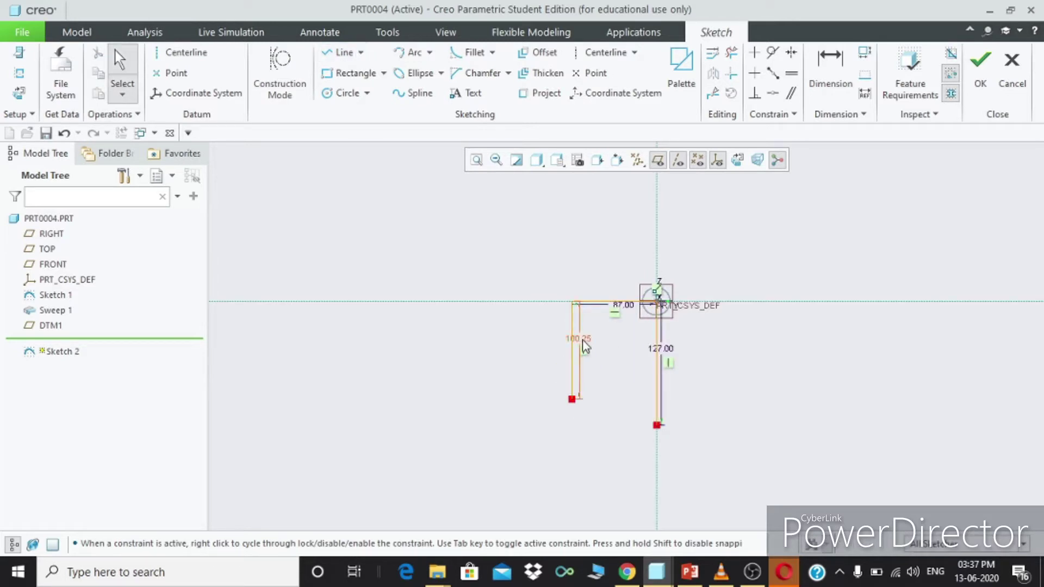
Step: Set the length of the vertical line at the outer end of the 87-long line to 63.5
double_click(586, 341)
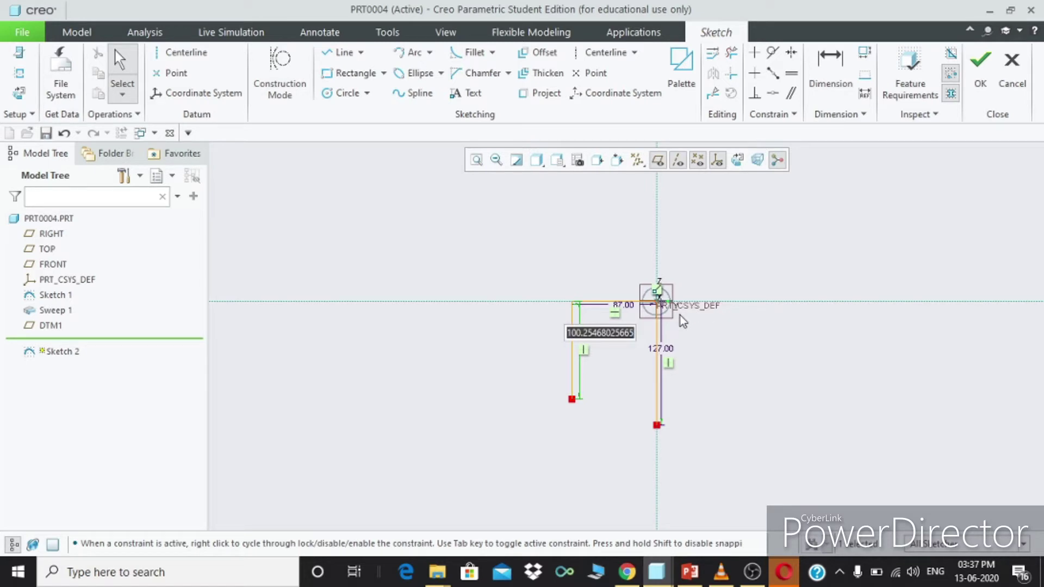
text(6)
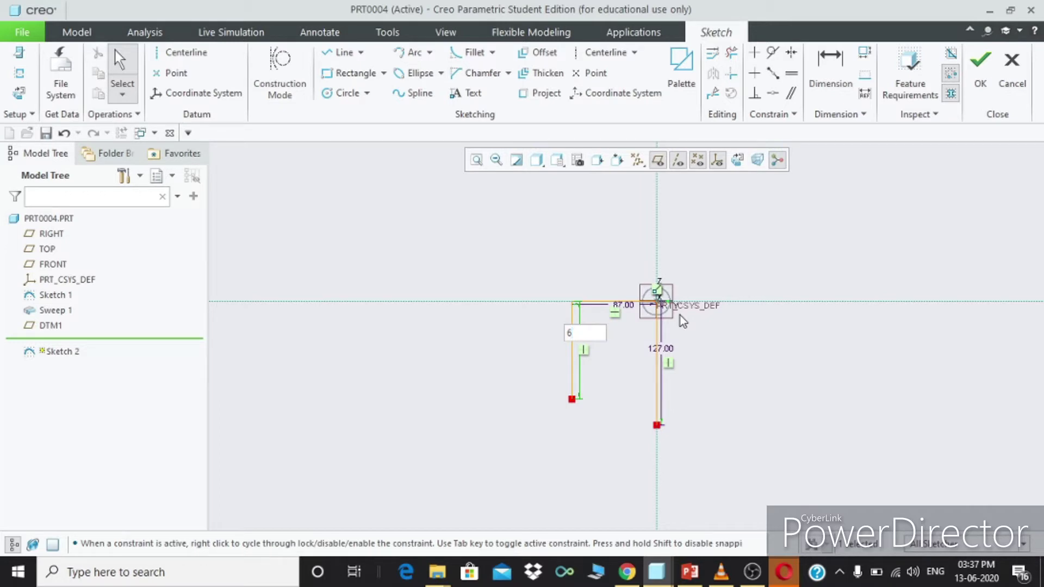
text(3.5)
key(Return)
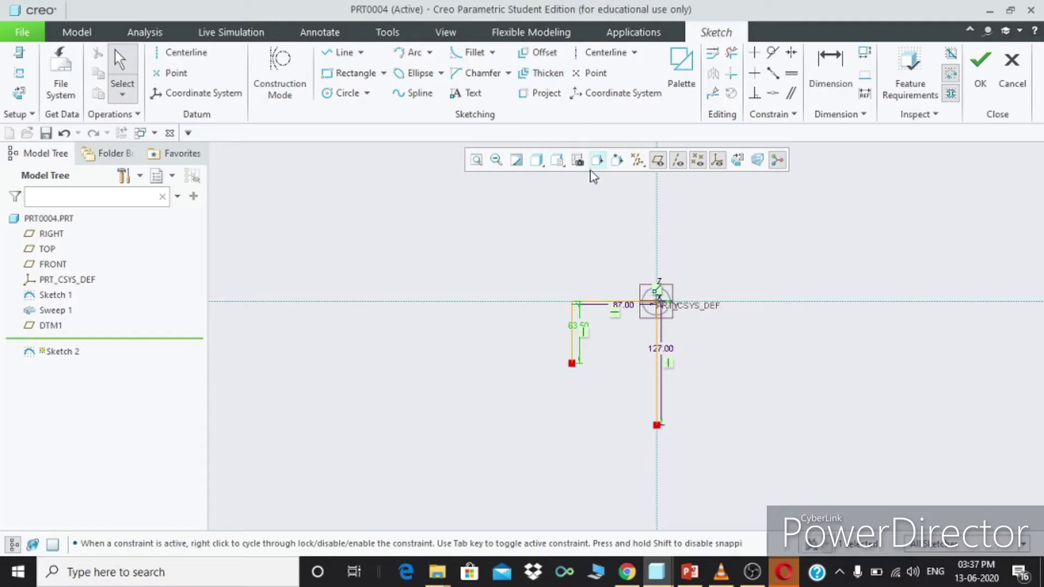
Step: Draw a spline from the origin through the free end of the 63.5-long line to the lower end of the 127-long line
click(412, 94)
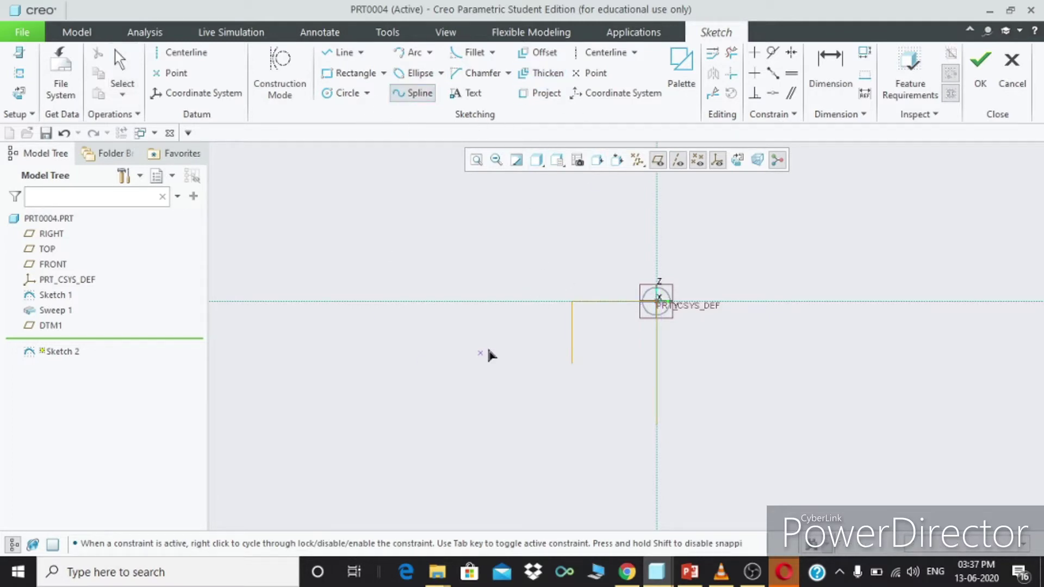
click(657, 302)
click(573, 362)
click(656, 425)
middle_click(680, 413)
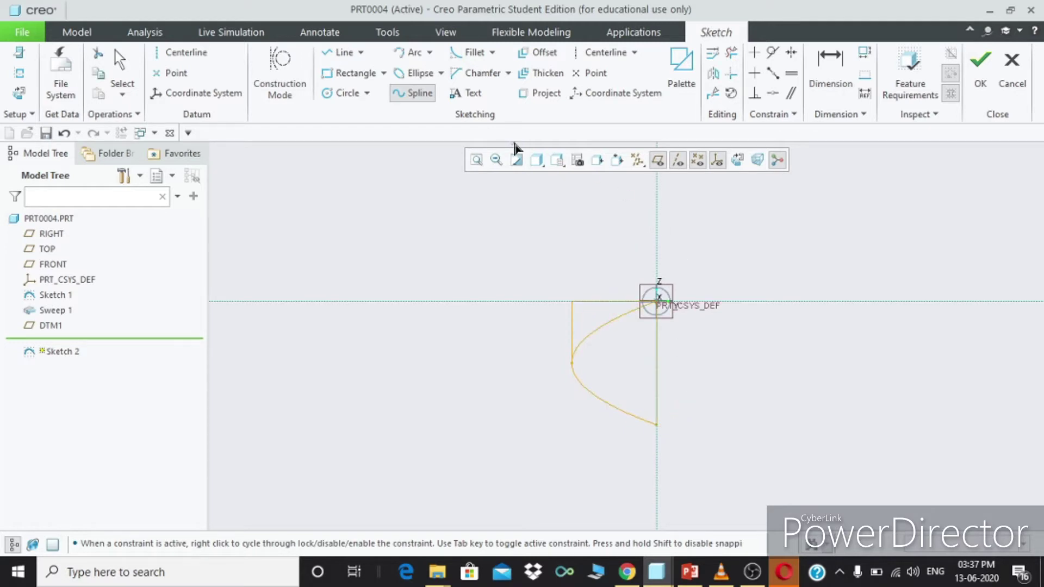
Step: Sketch a horizontal line about 76 long along positive Y from the spline's lower end, and trim away the three straight guide lines
click(342, 52)
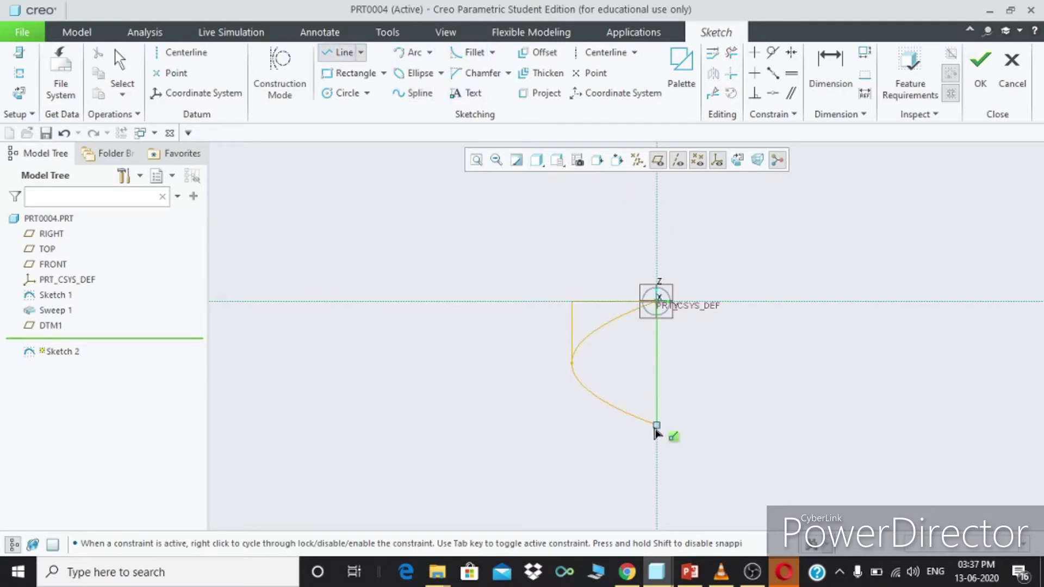
click(731, 429)
middle_click(731, 431)
click(731, 52)
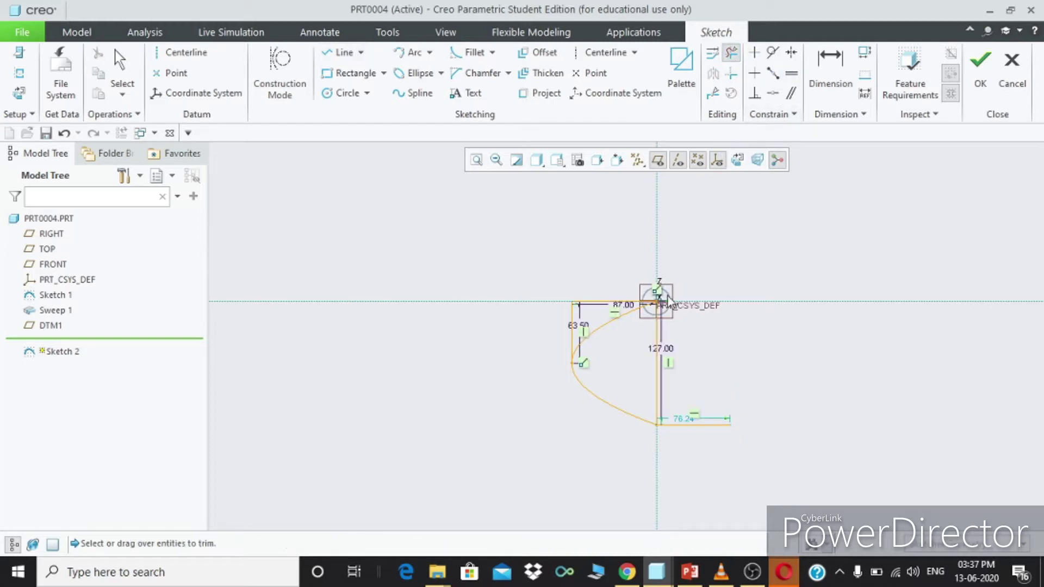
mouse_move(689, 368)
mouse_down()
mouse_move(560, 335)
mouse_move(608, 299)
mouse_move(603, 339)
mouse_up()
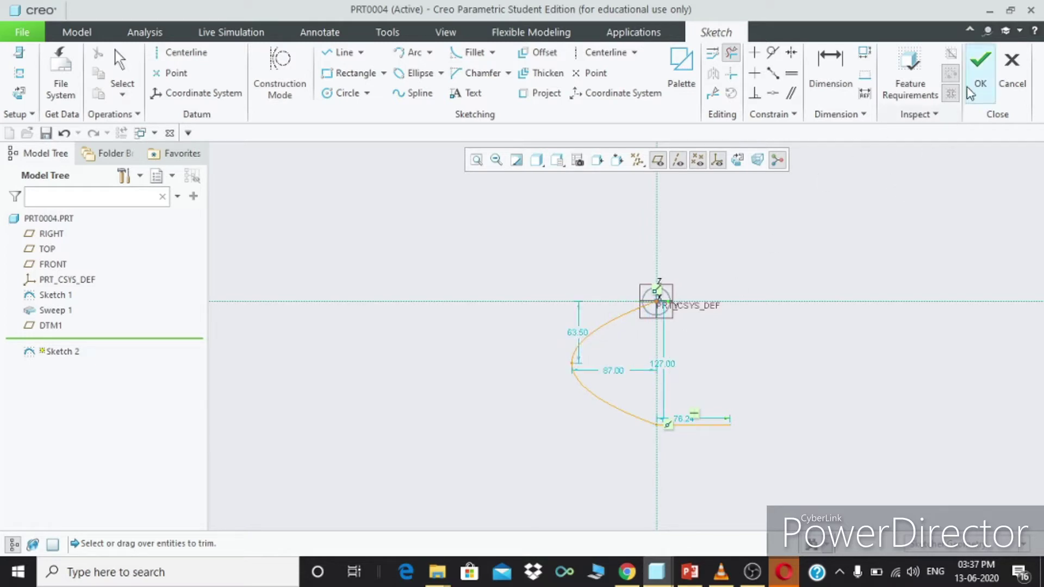
Step: Set the length of the horizontal line at the spline's lower end to 80 and finish the sketch
scroll(729, 459, up, 1)
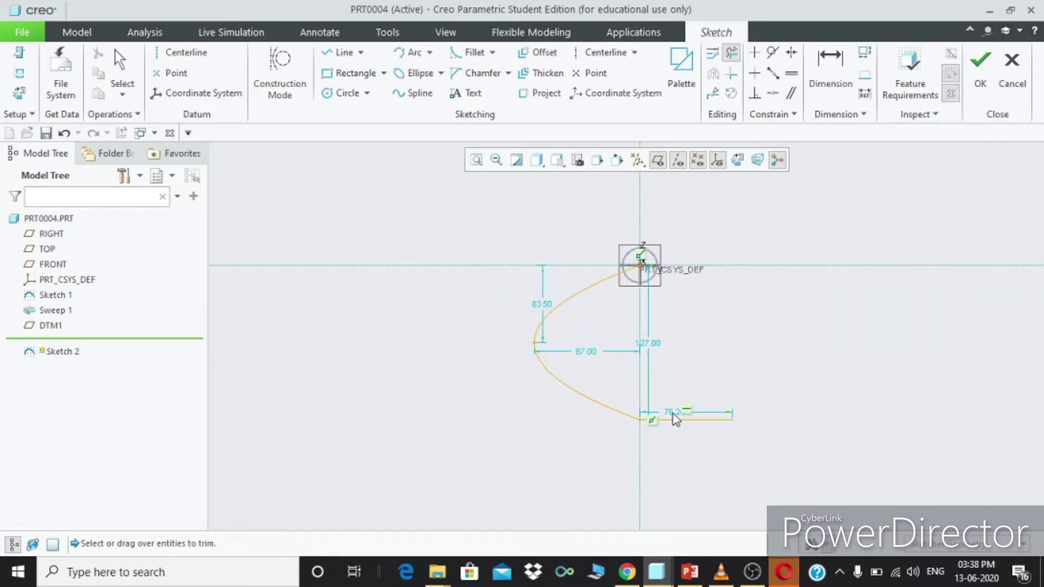
middle_click(673, 414)
double_click(674, 413)
text(80)
key(Return)
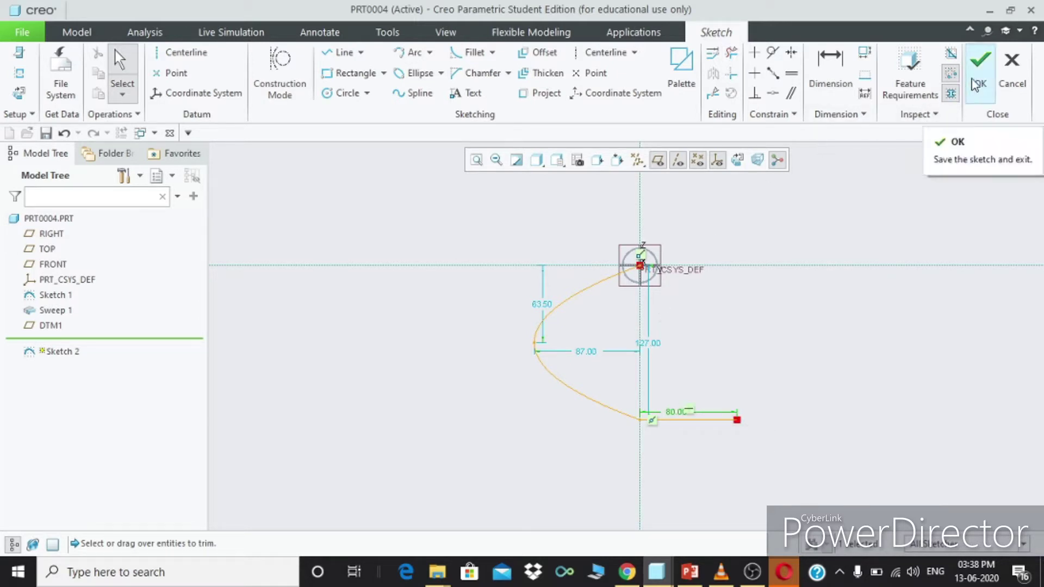
click(980, 64)
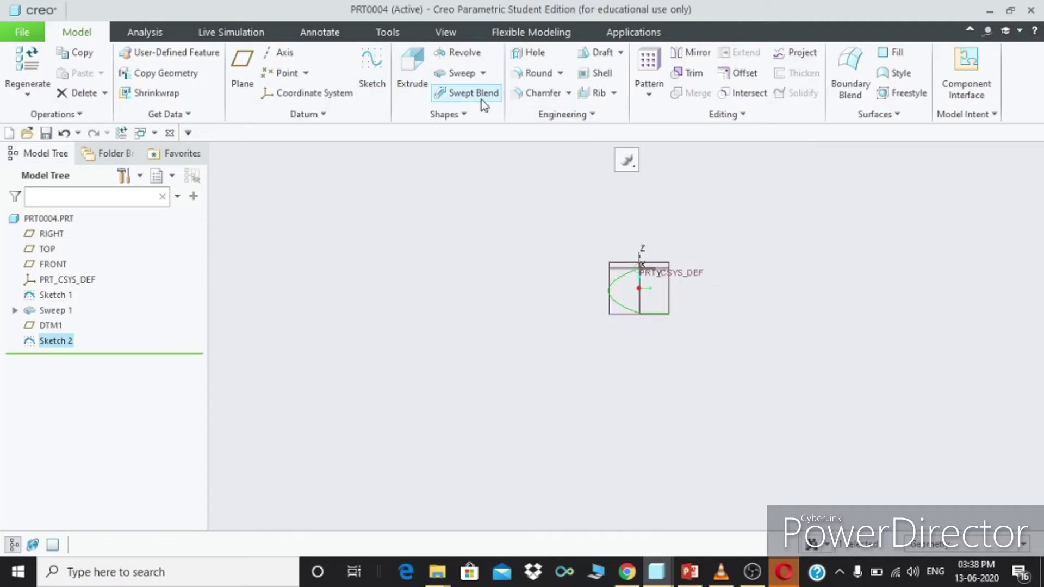
Step: Start a solid sweep along the new spline-and-line path and open its section sketch facing the view
click(460, 74)
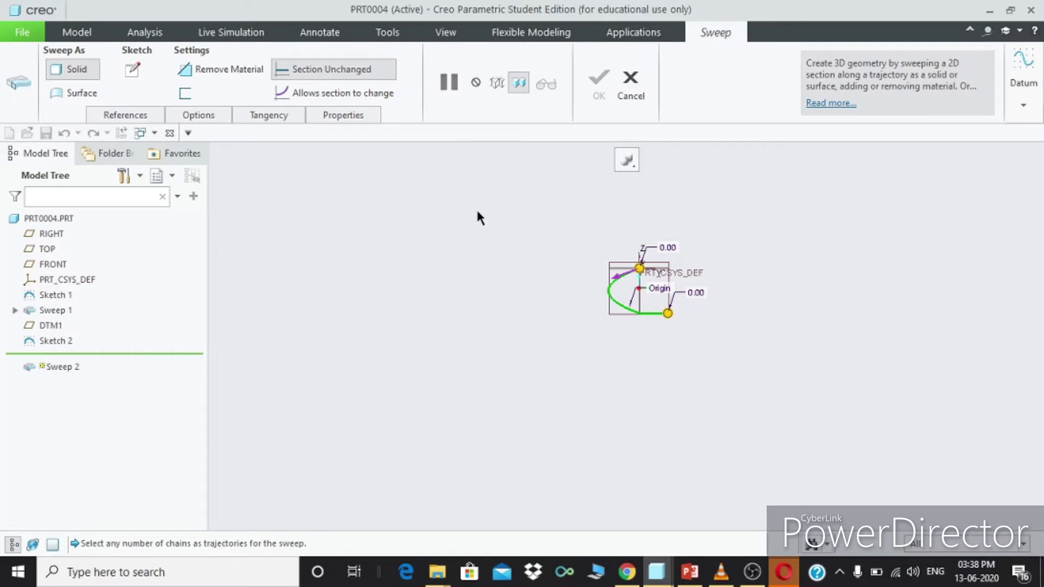
click(130, 72)
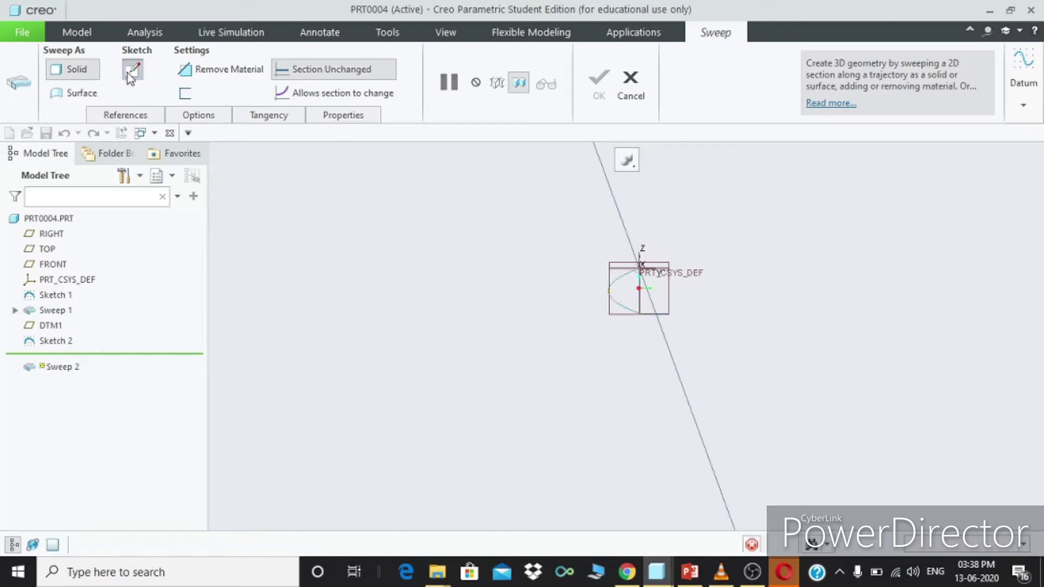
click(737, 160)
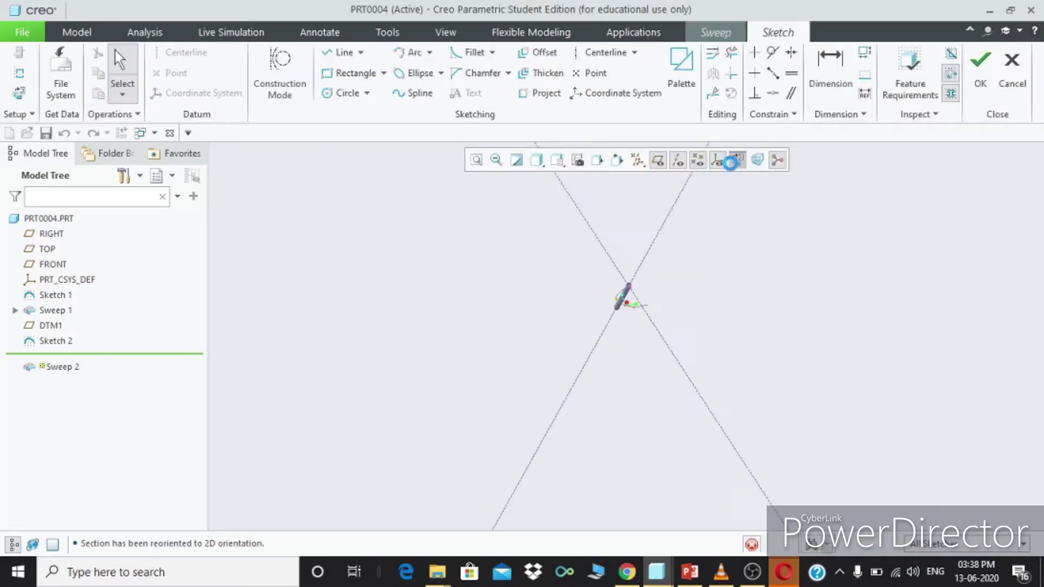
scroll(592, 177, down, 4)
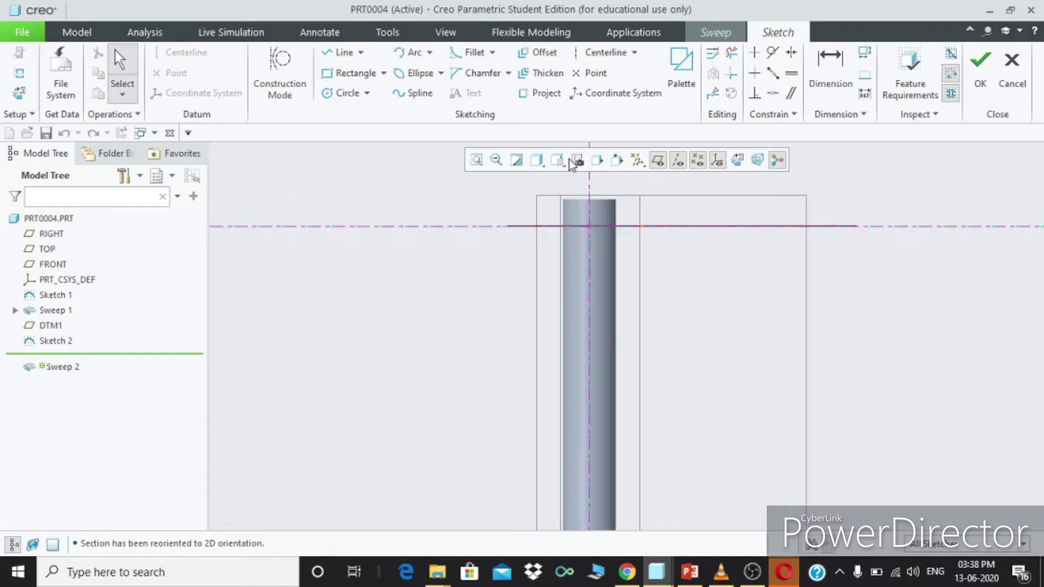
click(331, 94)
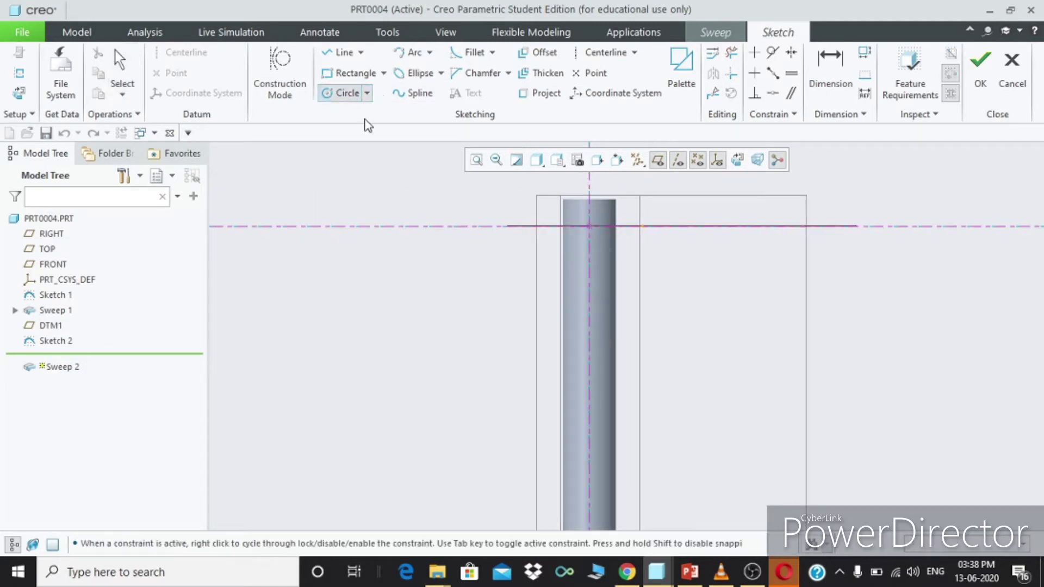
click(589, 227)
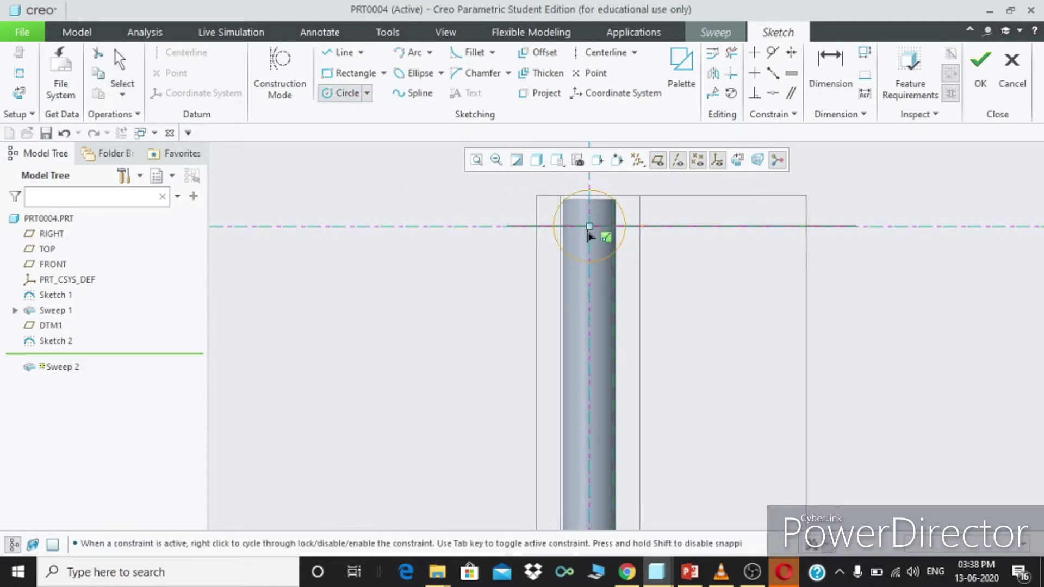
click(554, 209)
middle_click(555, 208)
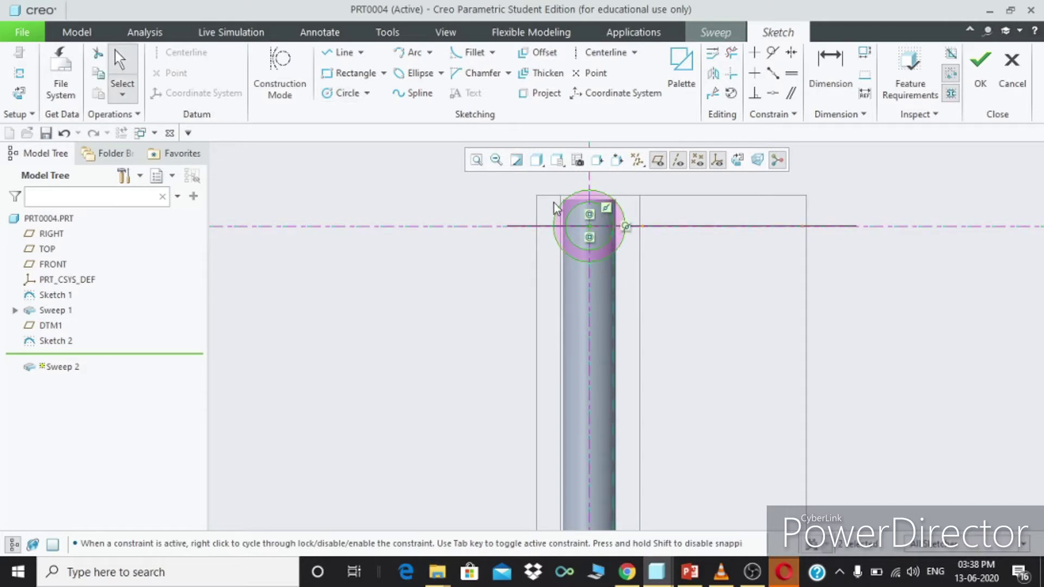
click(731, 52)
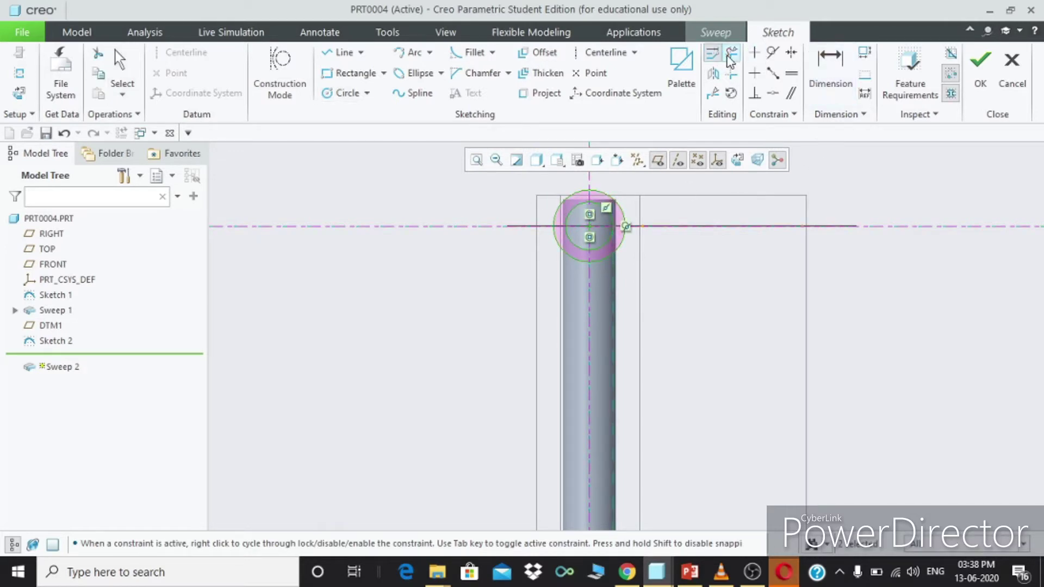
mouse_move(535, 232)
mouse_down()
mouse_move(575, 241)
mouse_move(647, 220)
mouse_move(625, 192)
mouse_move(600, 190)
mouse_up()
Step: Sketch two concentric circles centred on the trajectory start, about 187 and 127 in diameter
click(343, 93)
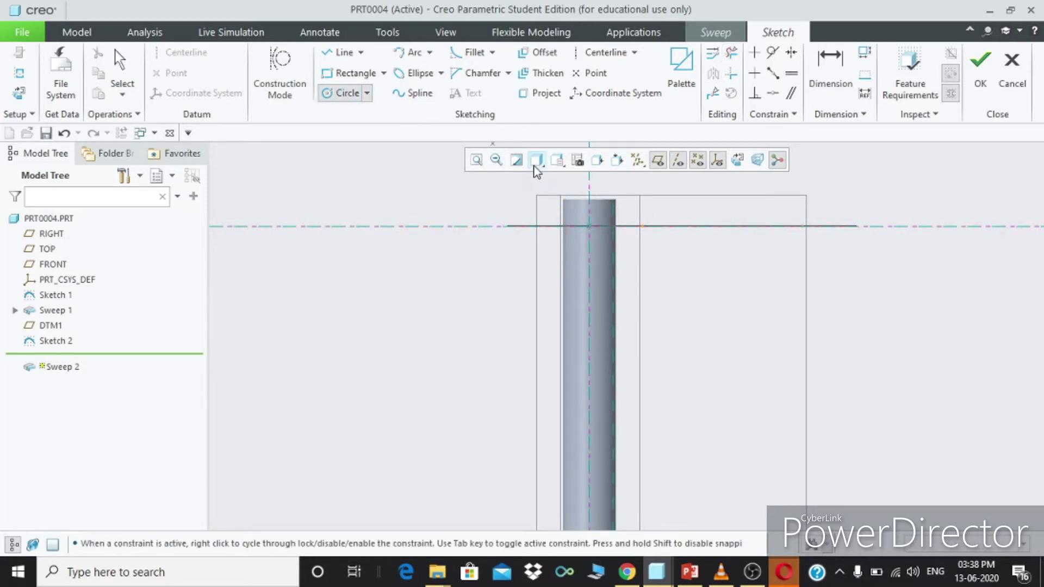
click(588, 226)
click(711, 337)
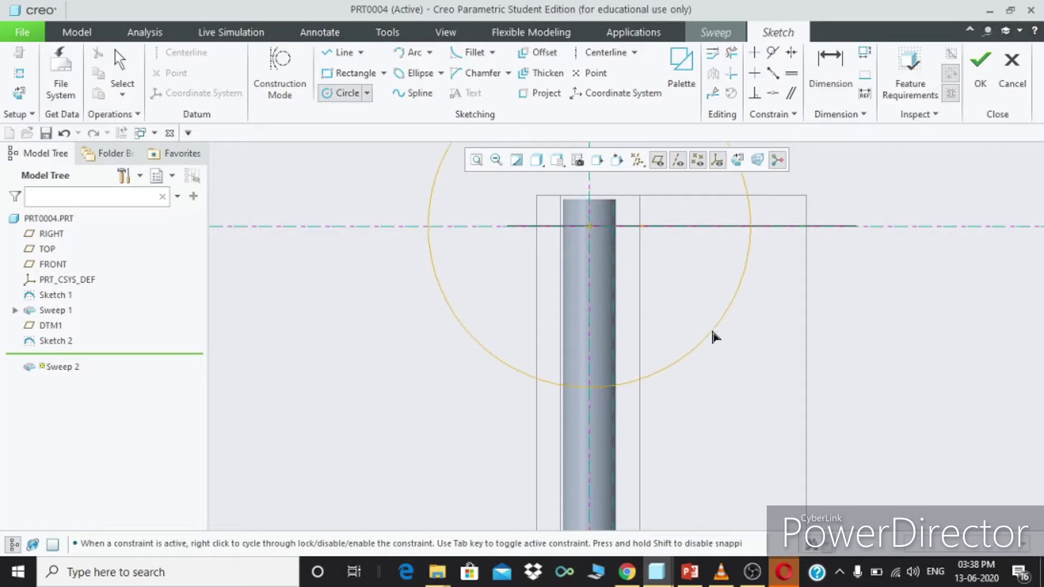
click(589, 226)
click(663, 311)
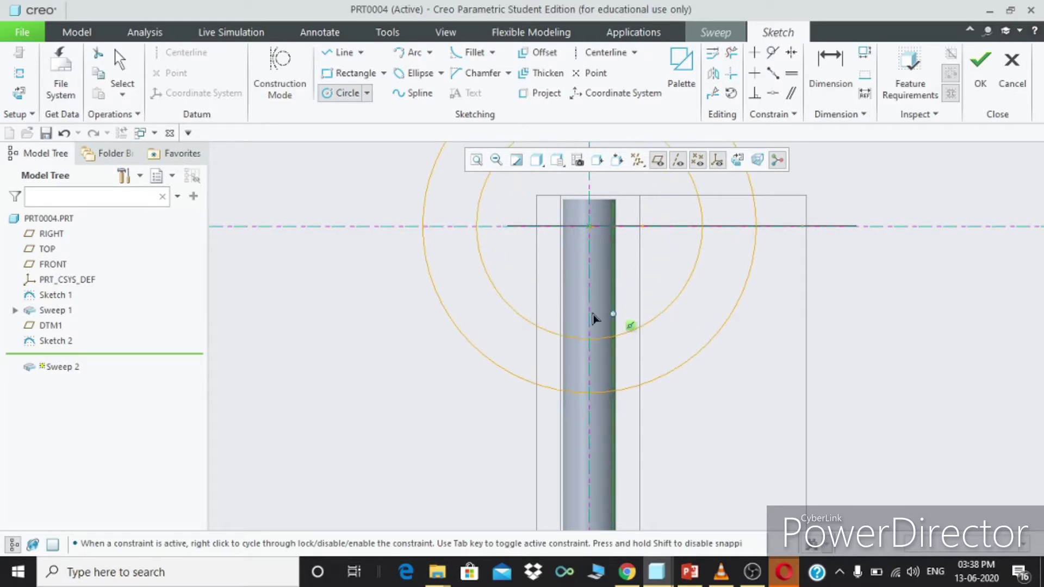
Step: Set the larger circle's diameter to 30 and the smaller circle's diameter to 27
scroll(516, 308, down, 4)
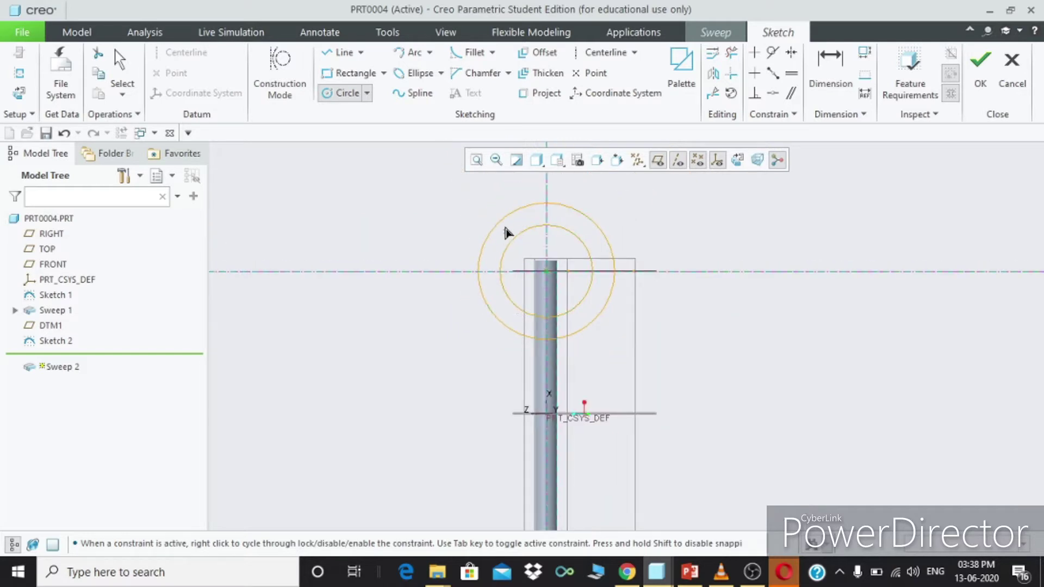
scroll(500, 245, up, 3)
middle_click(489, 223)
double_click(439, 207)
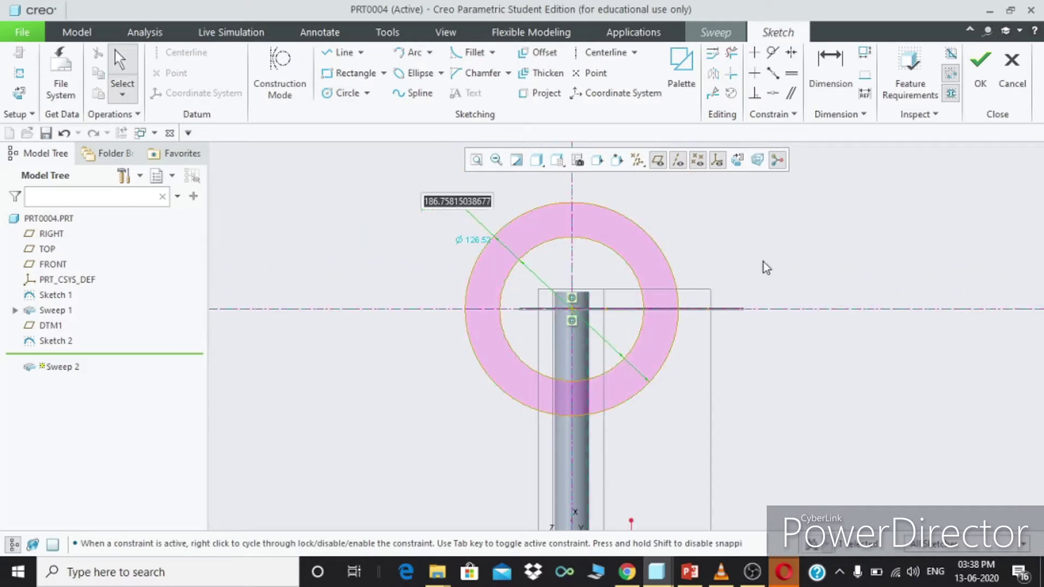
text(30)
key(Return)
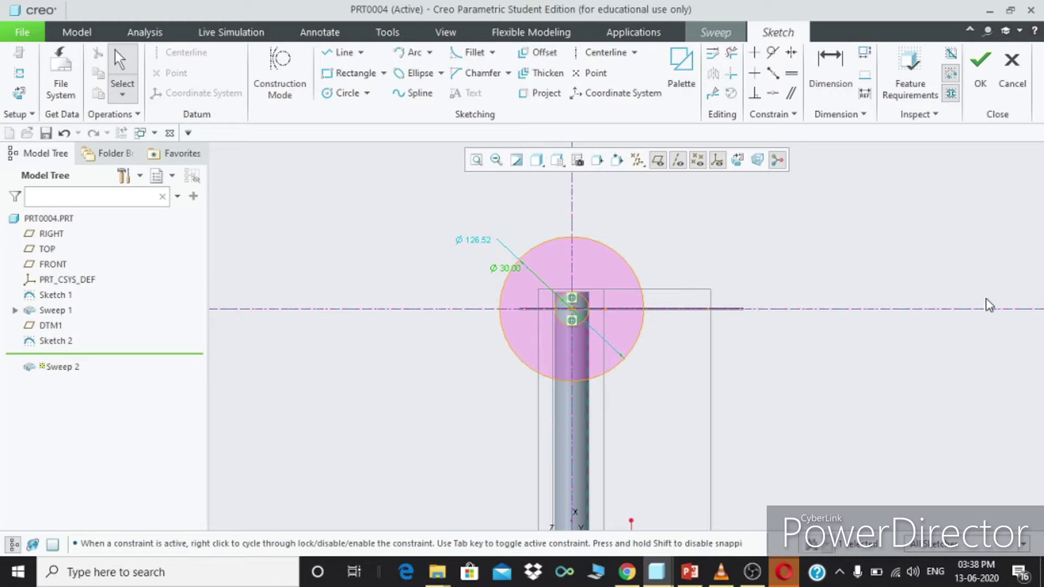
double_click(474, 240)
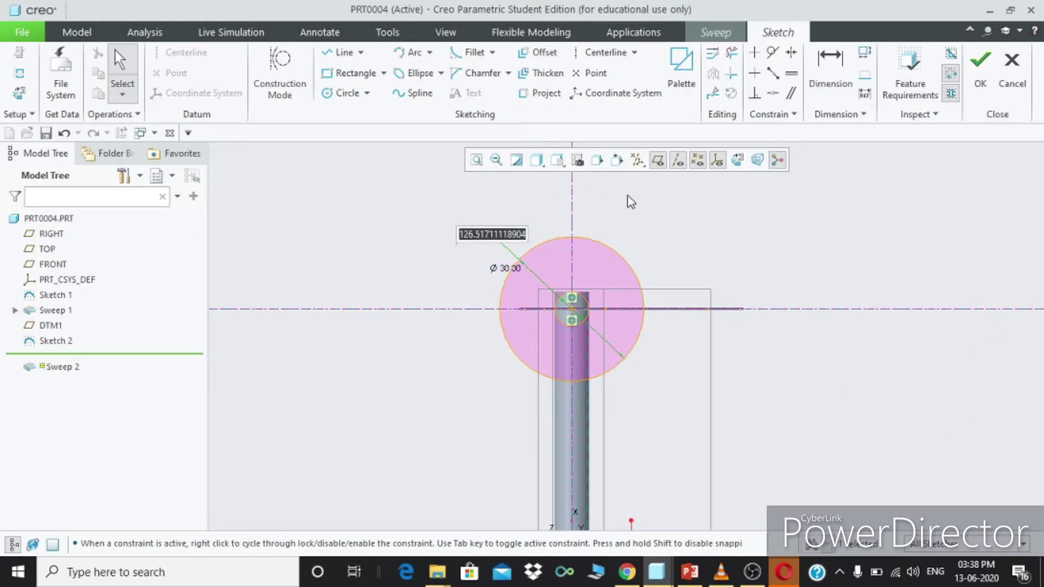
text(27)
key(Return)
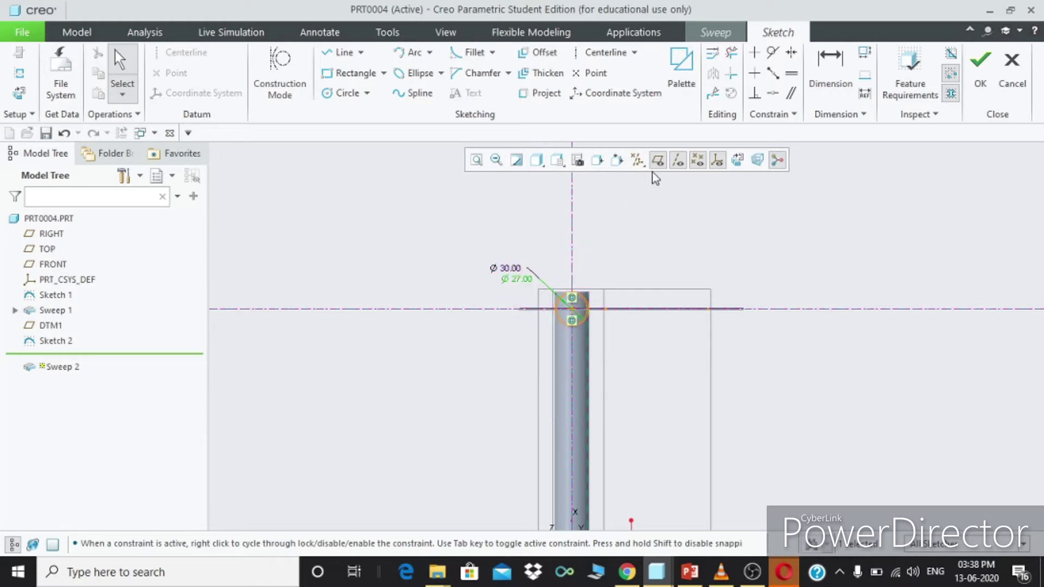
Step: Finish the section sketch and complete the sweep of the curved hollow tube
click(987, 76)
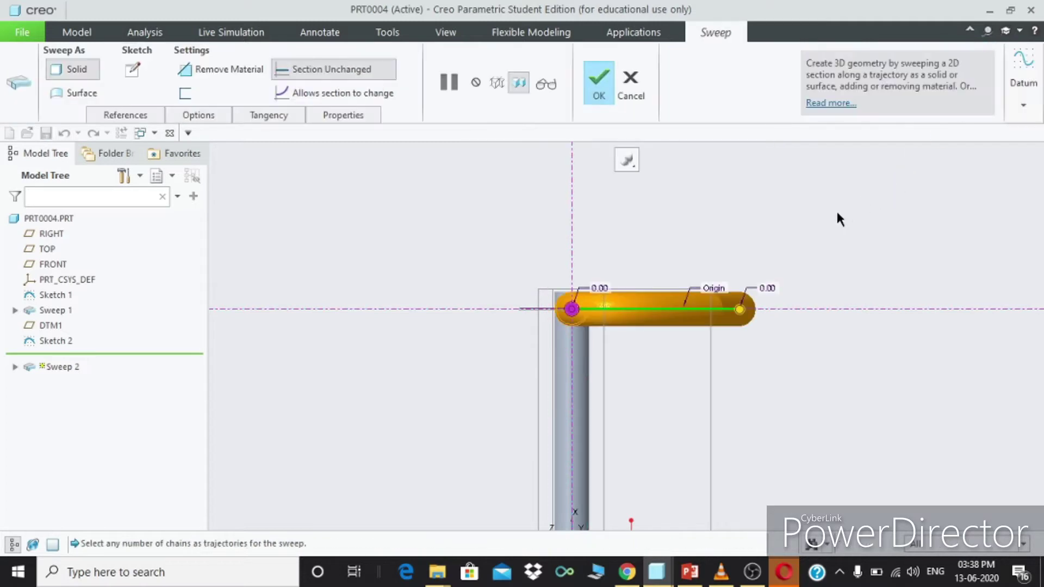
middle_drag(845, 213, 864, 228)
middle_drag(876, 233, 694, 256)
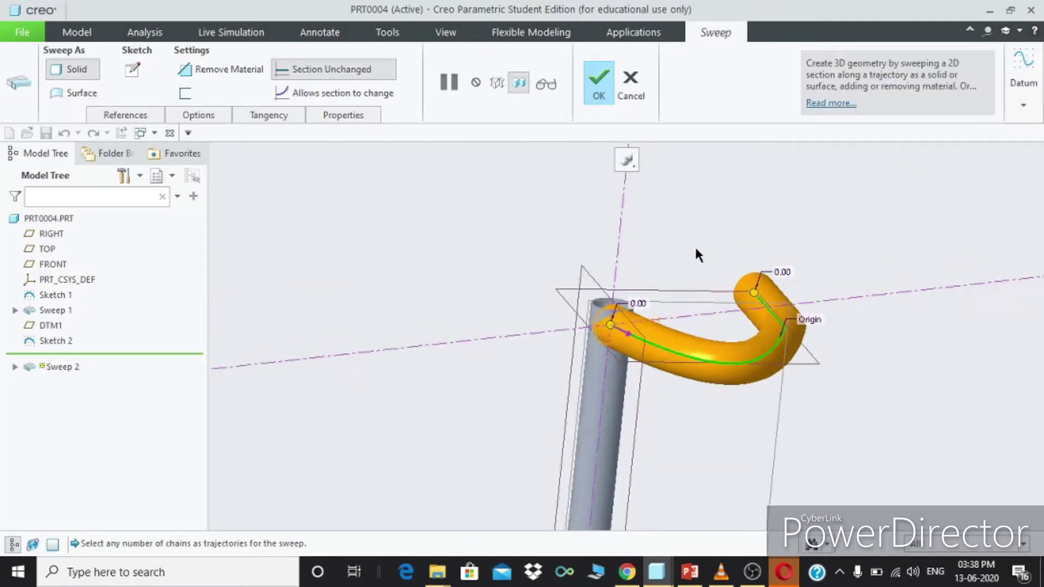
scroll(698, 255, down, 2)
middle_click(696, 246)
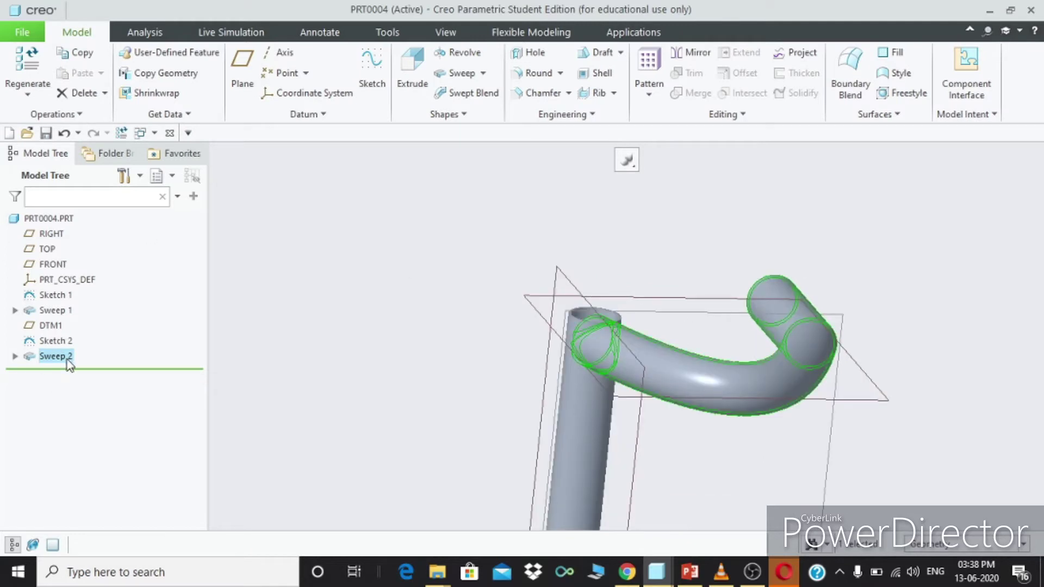
Step: Redefine the curved tube's sweep with a 9.50 extension at the free end of its straight portion
double_click(46, 359)
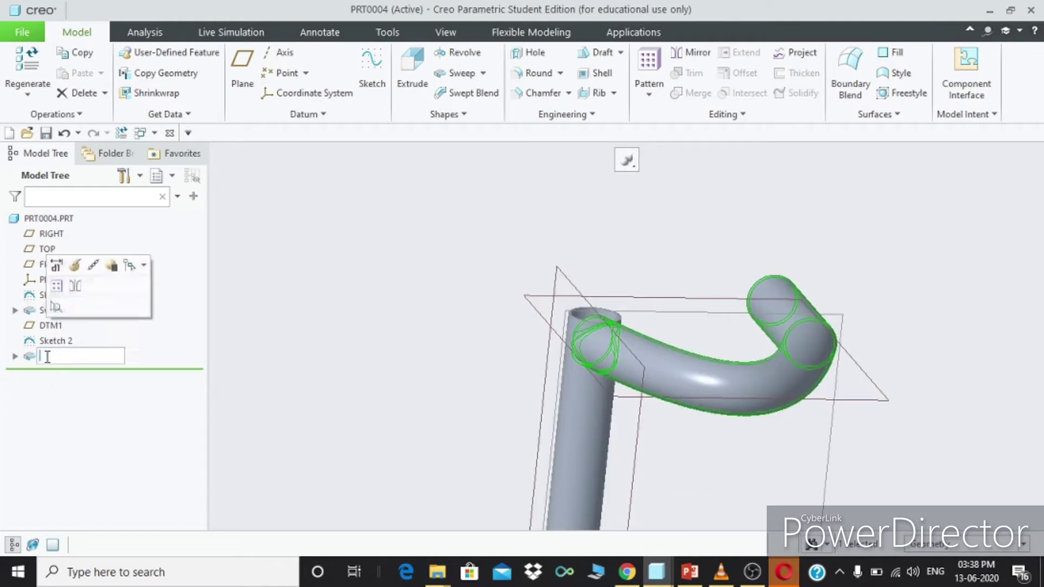
key(Escape)
click(72, 265)
middle_drag(285, 328, 507, 326)
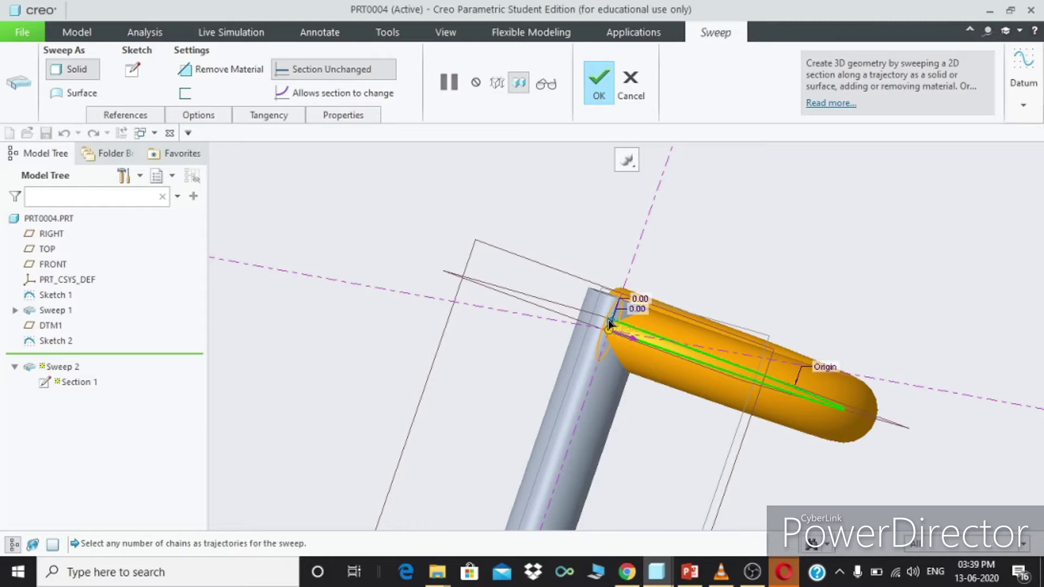
middle_drag(599, 303, 529, 481)
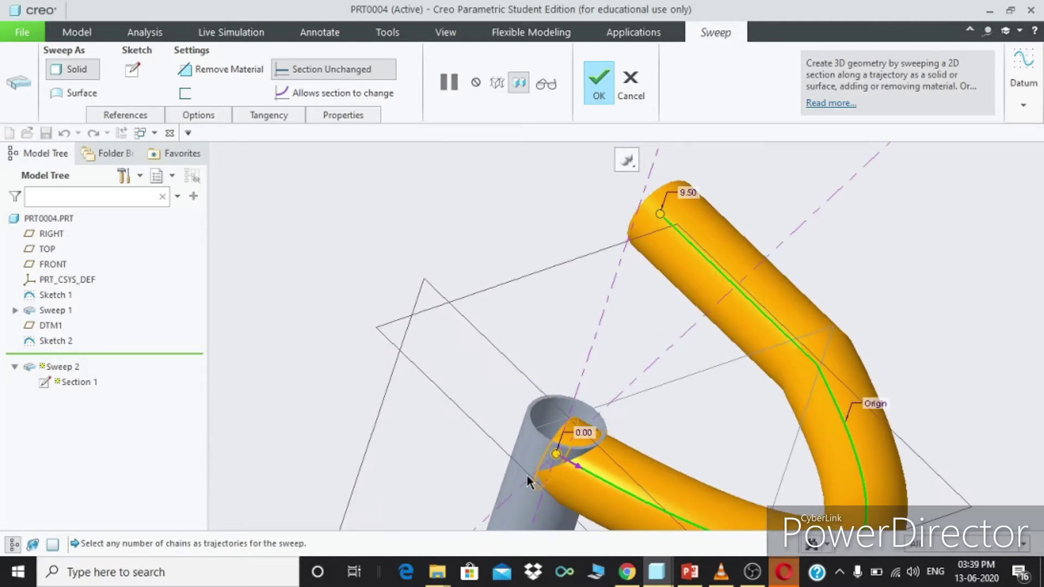
middle_click(560, 465)
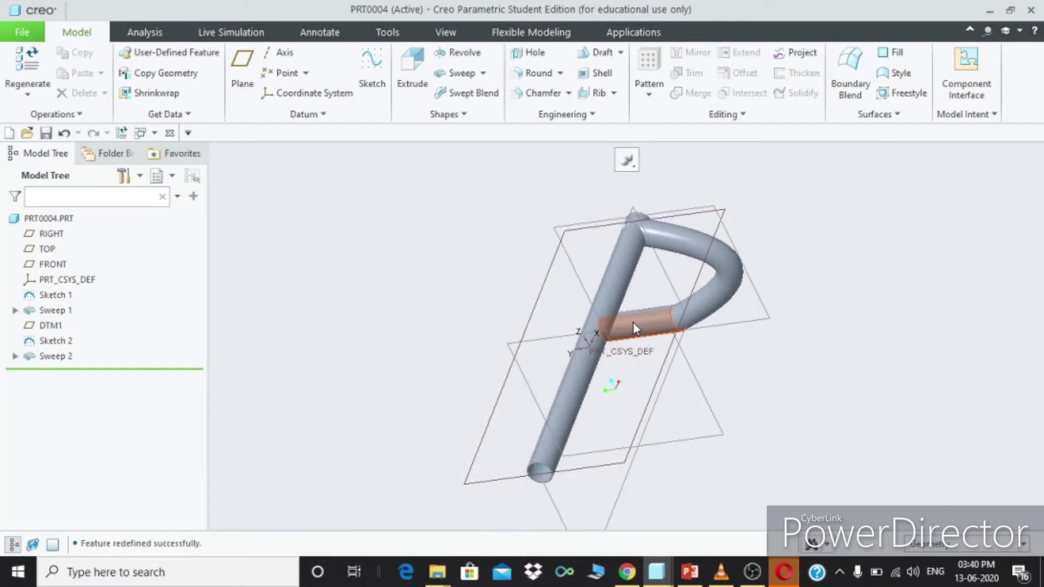
Step: Mirror the curved tube's sweep about the RIGHT plane to create a matching tube at the straight tube's other end
click(35, 356)
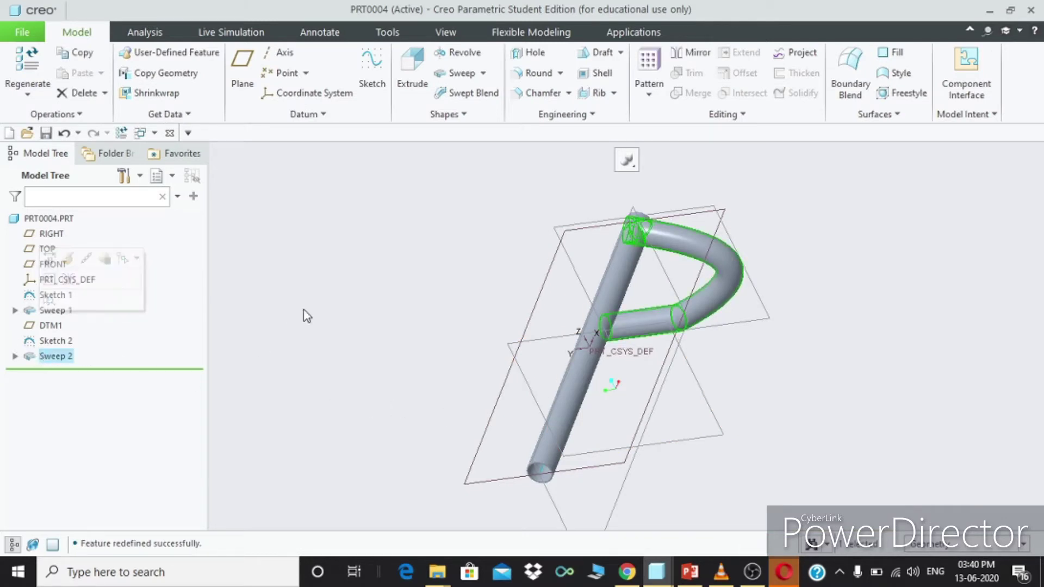
click(690, 52)
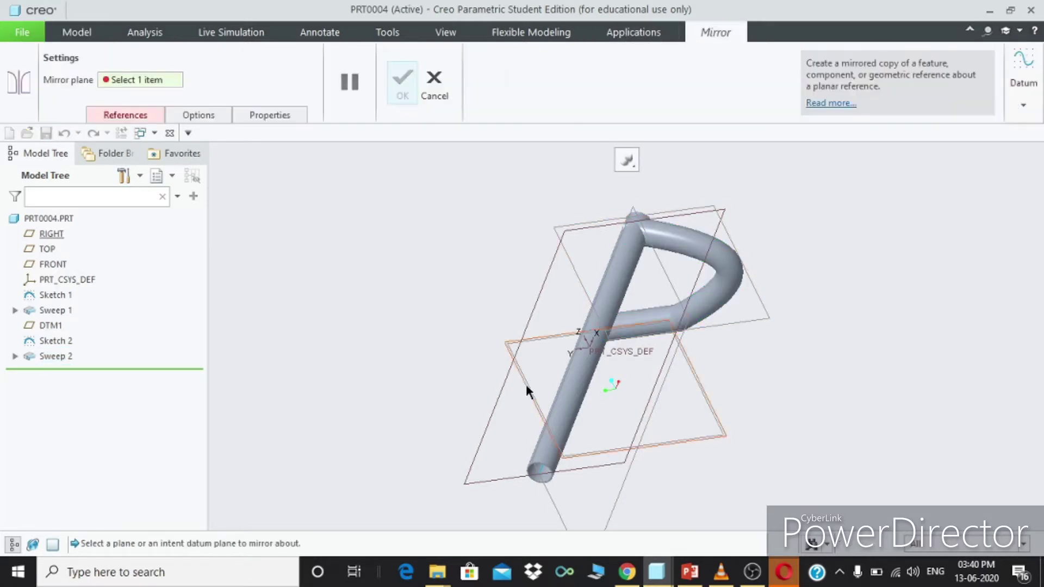
click(548, 337)
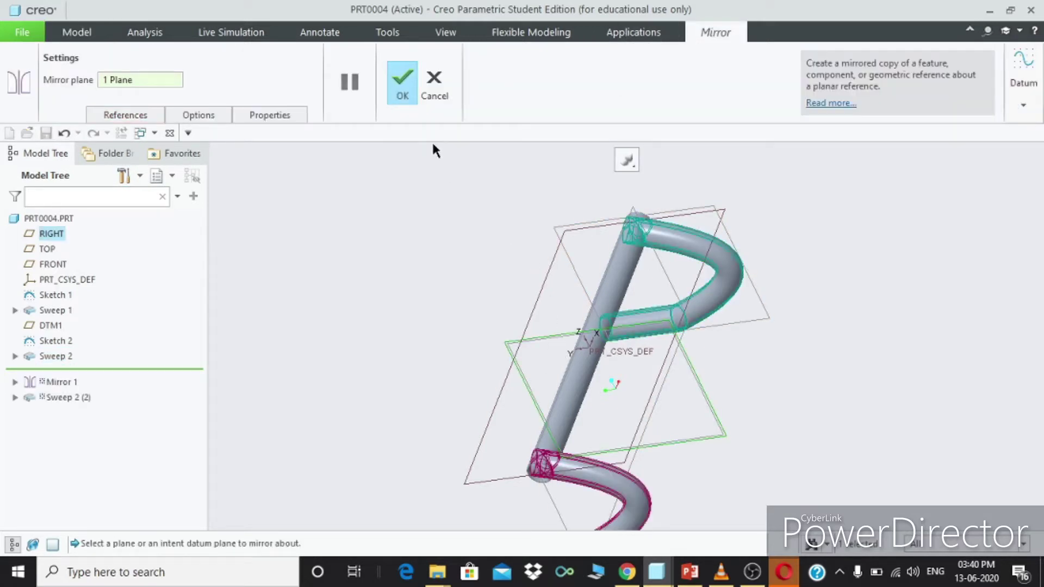
click(404, 80)
Step: Start a sketch on the straight tube's end face, viewed normal to the plane, and add the tube's circular surface as a reference
middle_drag(568, 227, 614, 215)
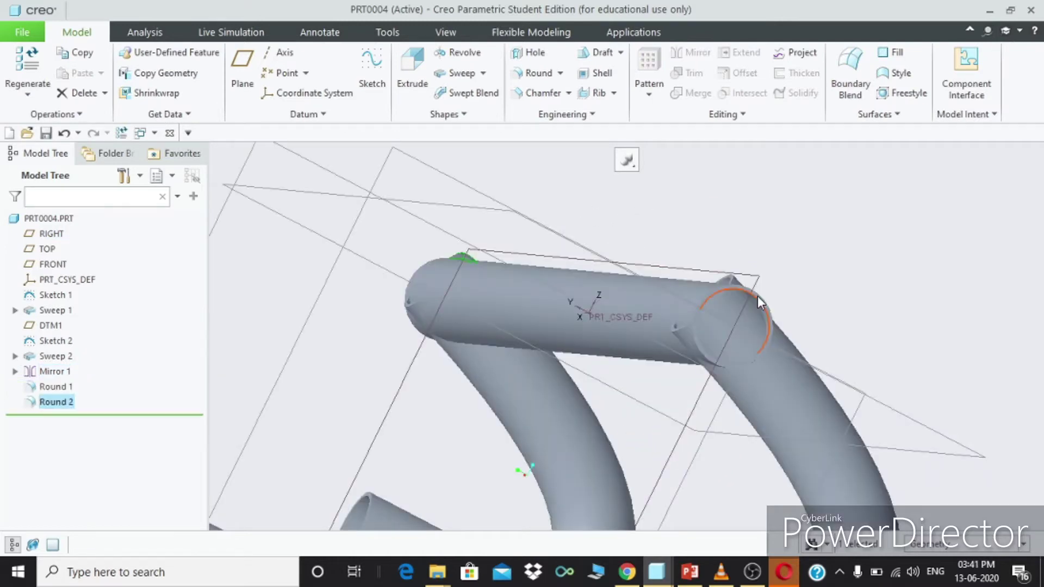
scroll(758, 298, up, 4)
click(752, 298)
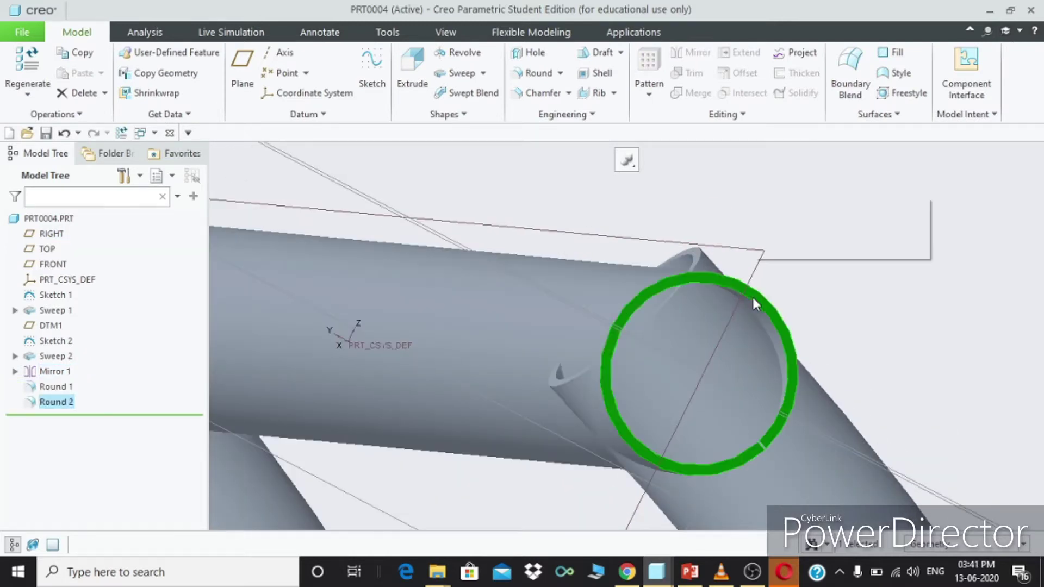
click(836, 228)
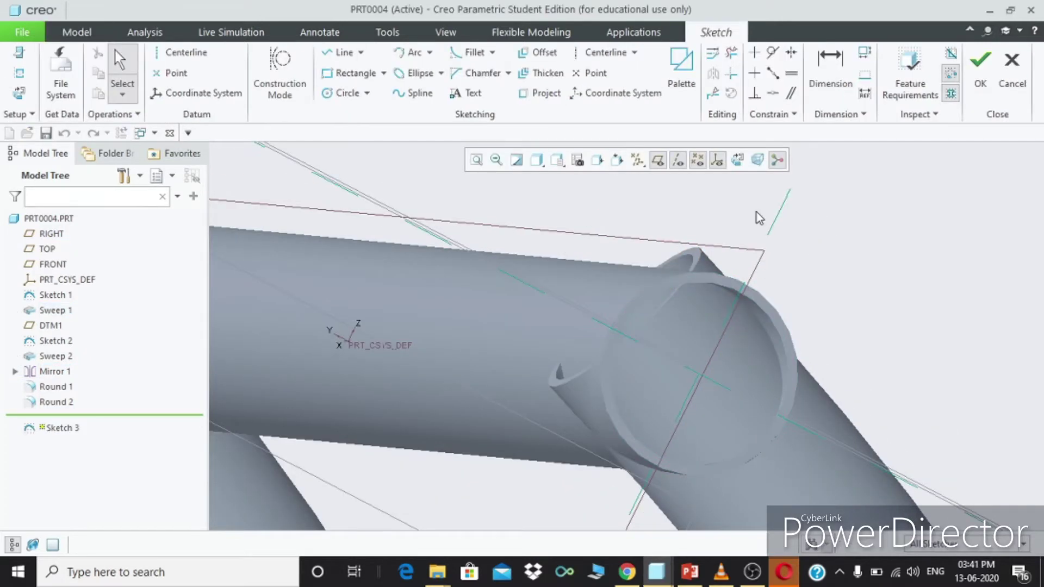
click(739, 160)
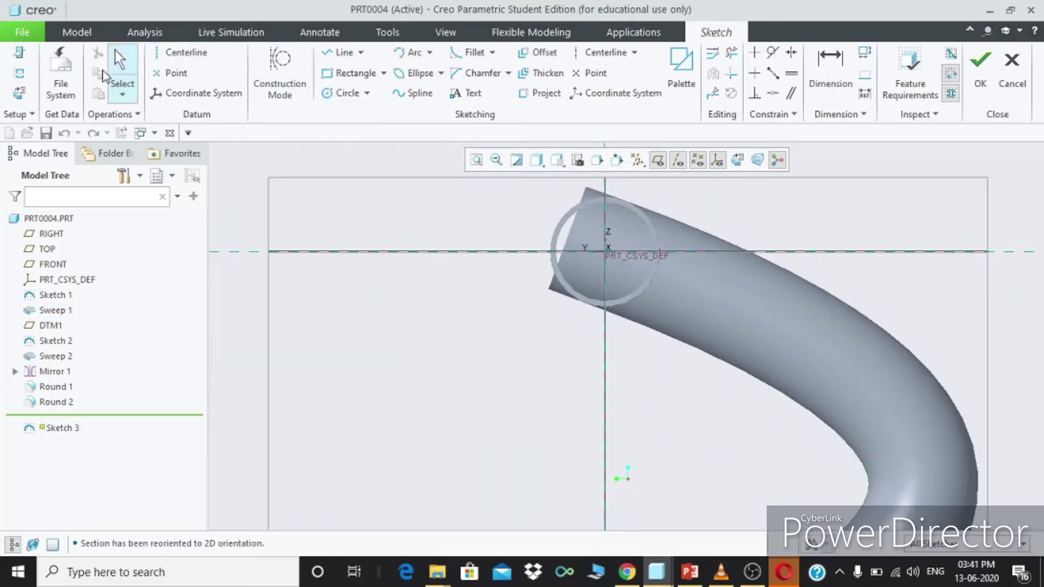
click(20, 73)
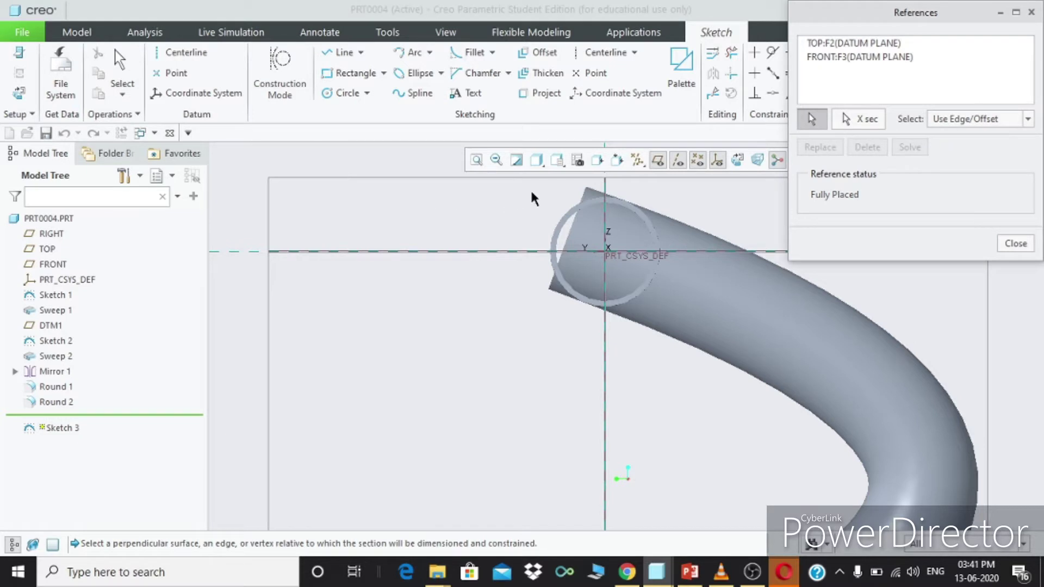
click(551, 229)
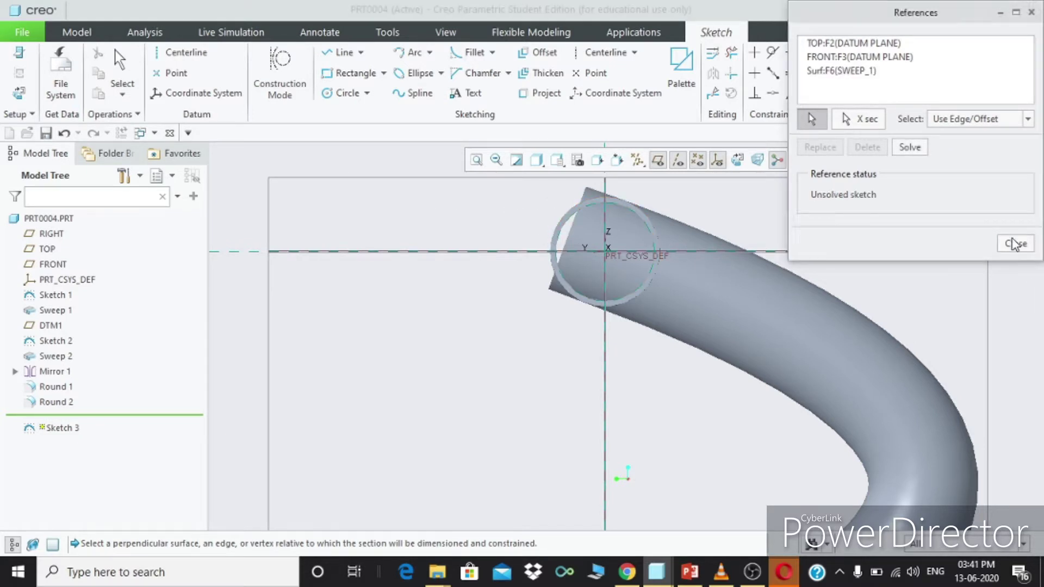
click(1014, 244)
Step: Sketch a concentric circle coinciding with the straight tube's inner edge and finish the sketch
click(342, 96)
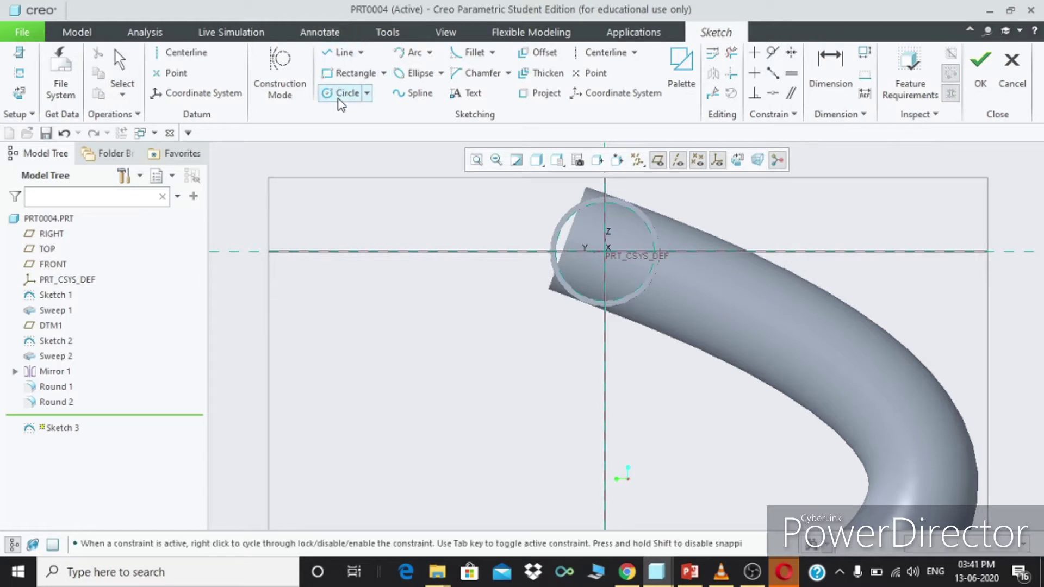
click(636, 299)
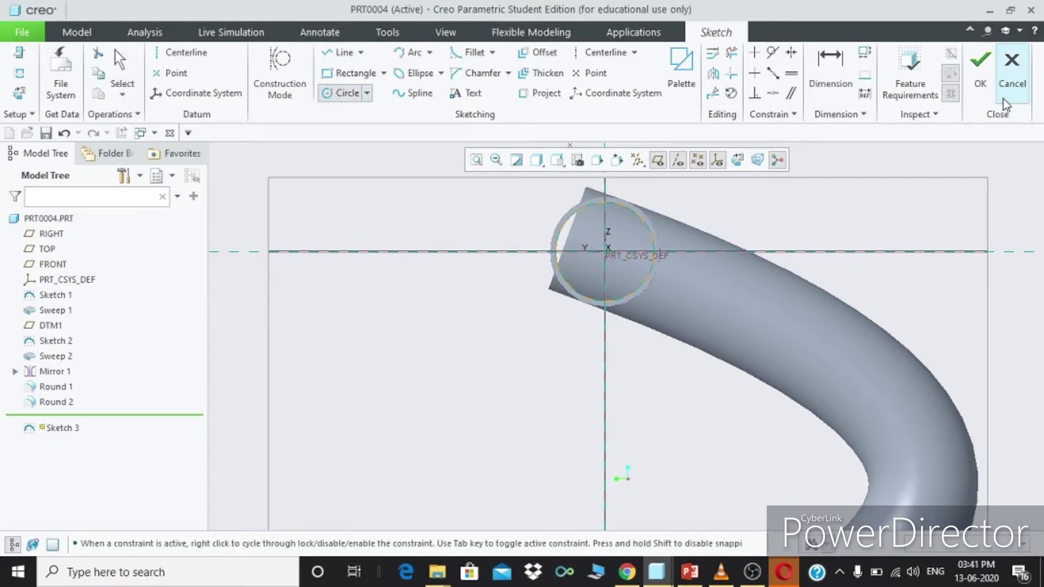
click(979, 63)
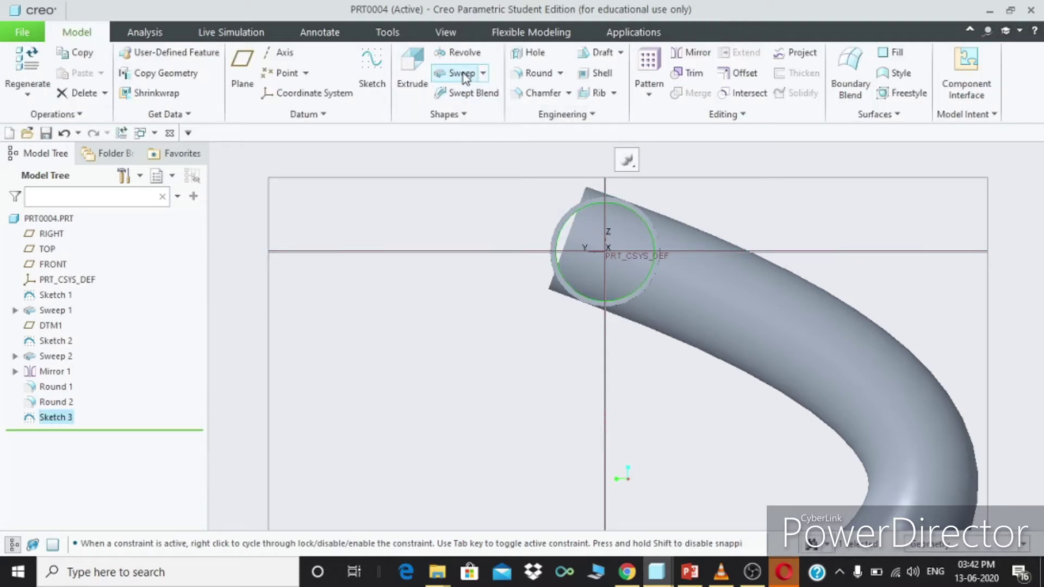
Step: Set up an extrusion of the circle along the straight tube's inside, with a blind depth of about 882.90 after trying symmetric depth
click(418, 75)
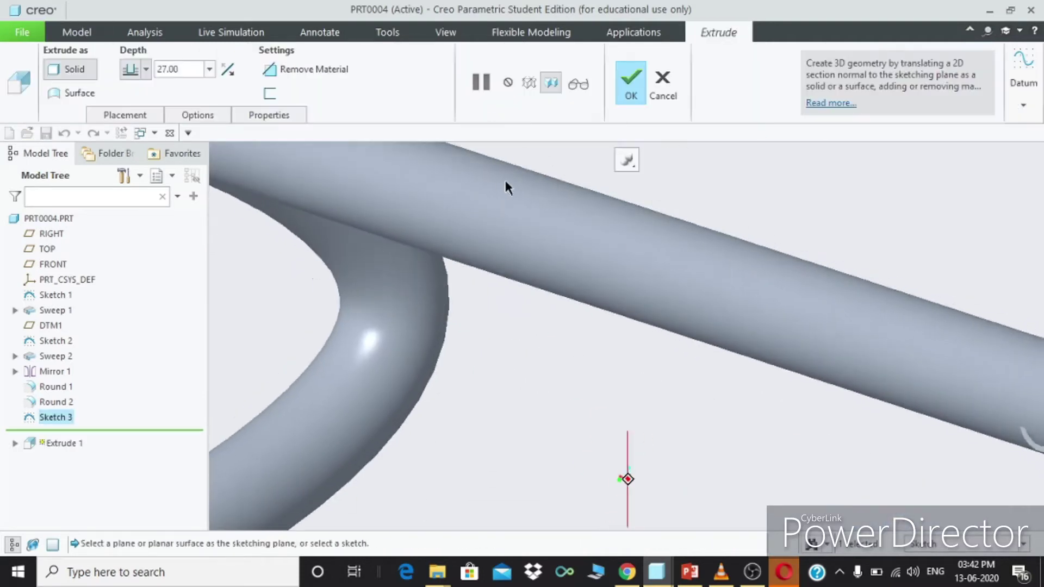
middle_drag(609, 241, 643, 235)
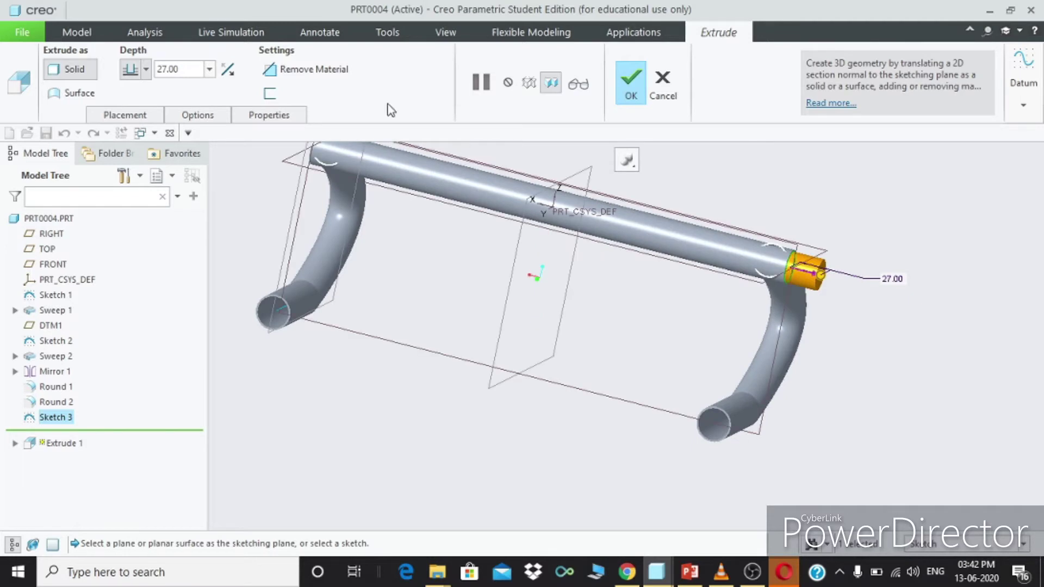
click(145, 69)
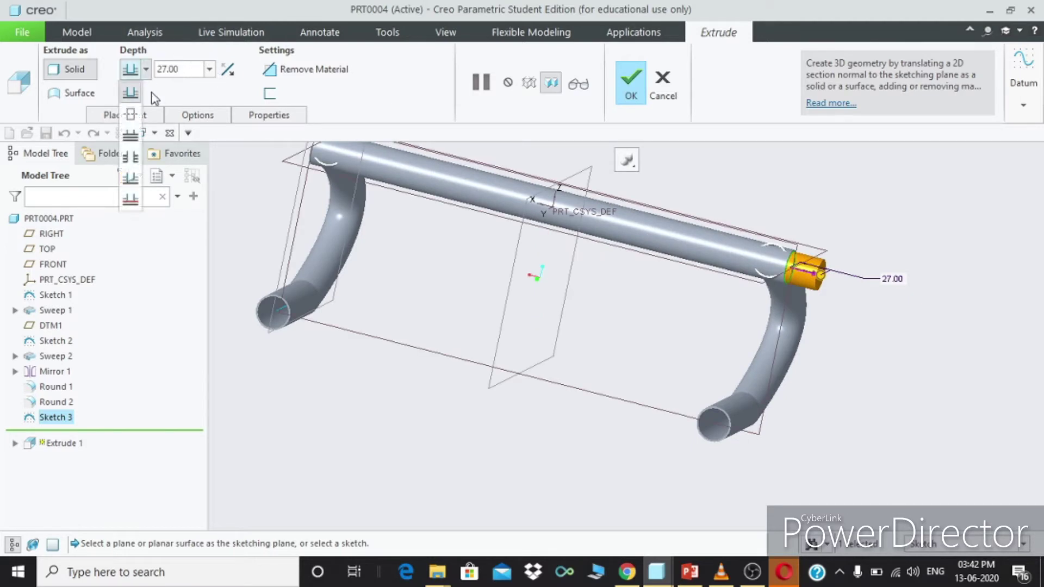
click(130, 111)
middle_drag(403, 226, 631, 299)
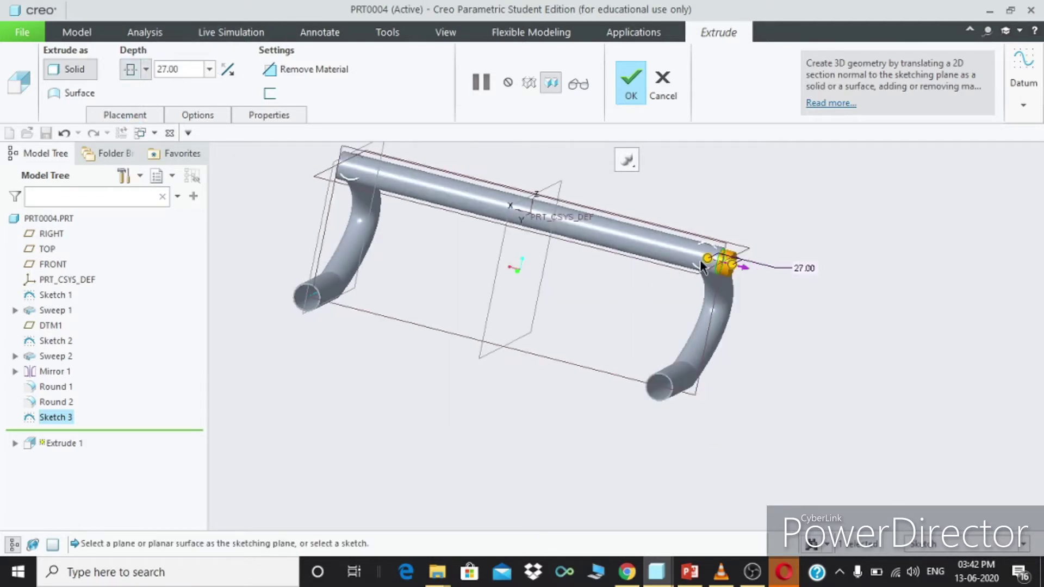
drag(702, 264, 320, 160)
click(146, 69)
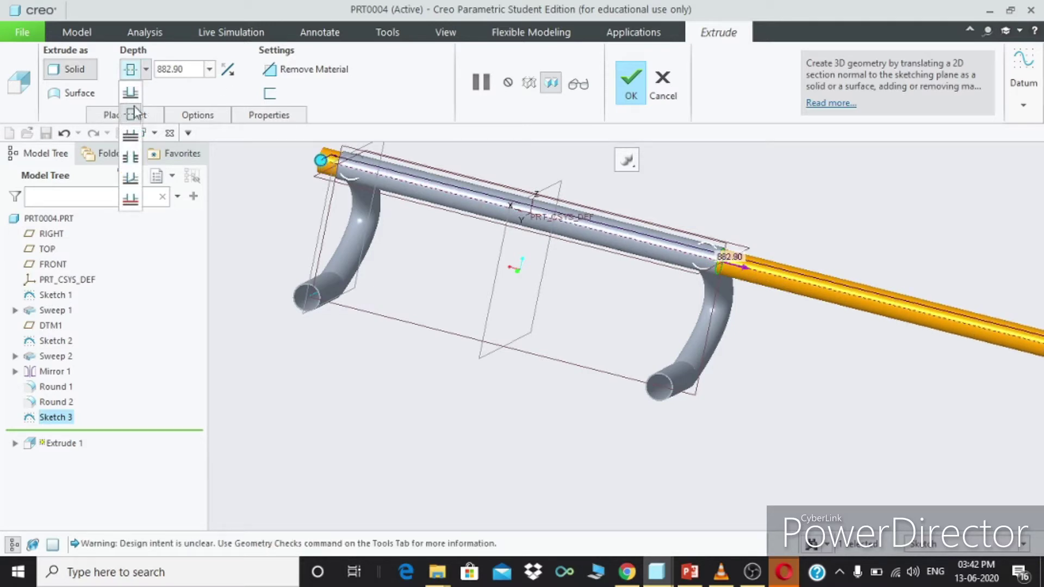
click(130, 92)
click(744, 266)
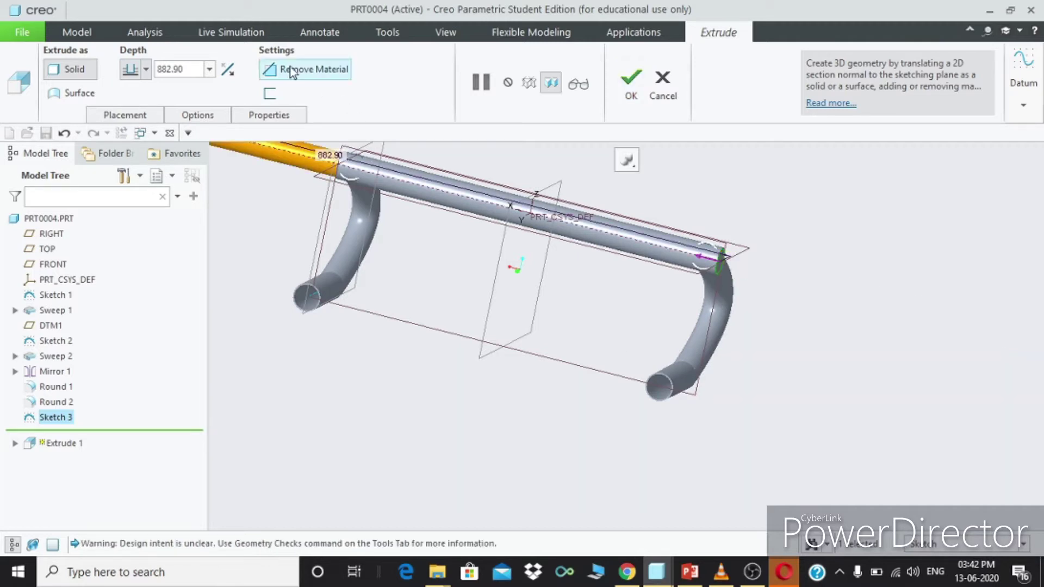
Step: Make the extrusion remove material, set its depth to about 554.60 through the straight tube, and complete the cut
click(270, 70)
scroll(350, 233, down, 3)
middle_drag(351, 233, 298, 206)
drag(269, 191, 324, 205)
scroll(445, 217, up, 3)
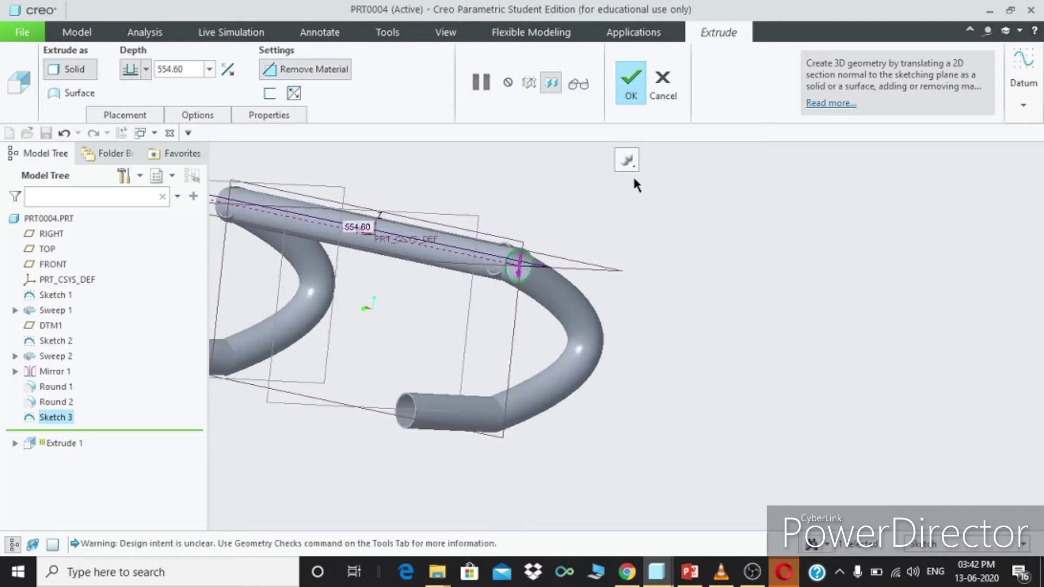
click(626, 89)
Step: Redefine the original curved tube's sweep with a 0.00 extension at the end joining the straight tube
scroll(582, 253, up, 3)
middle_drag(583, 253, 552, 246)
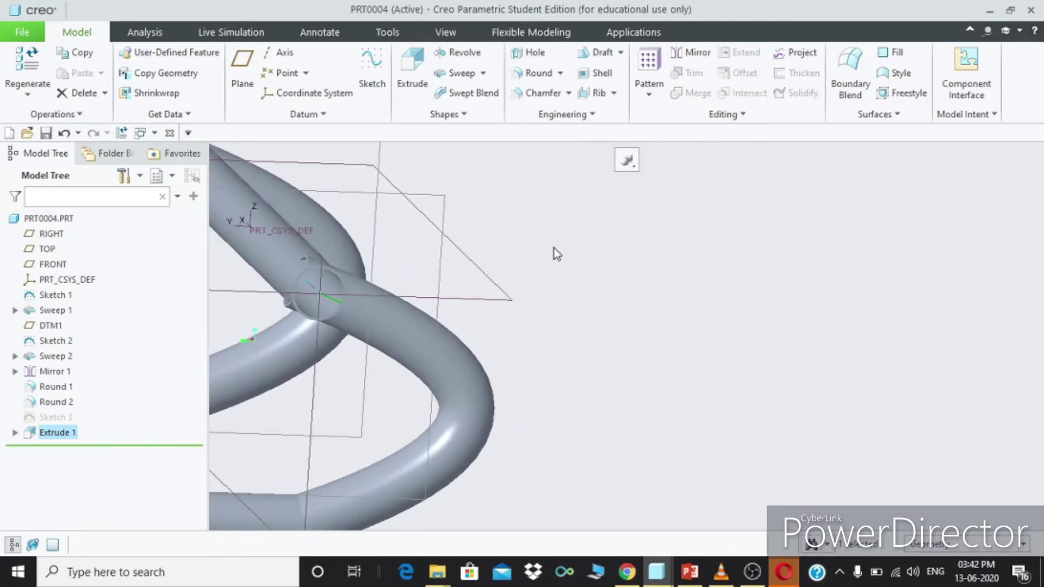
scroll(555, 253, down, 3)
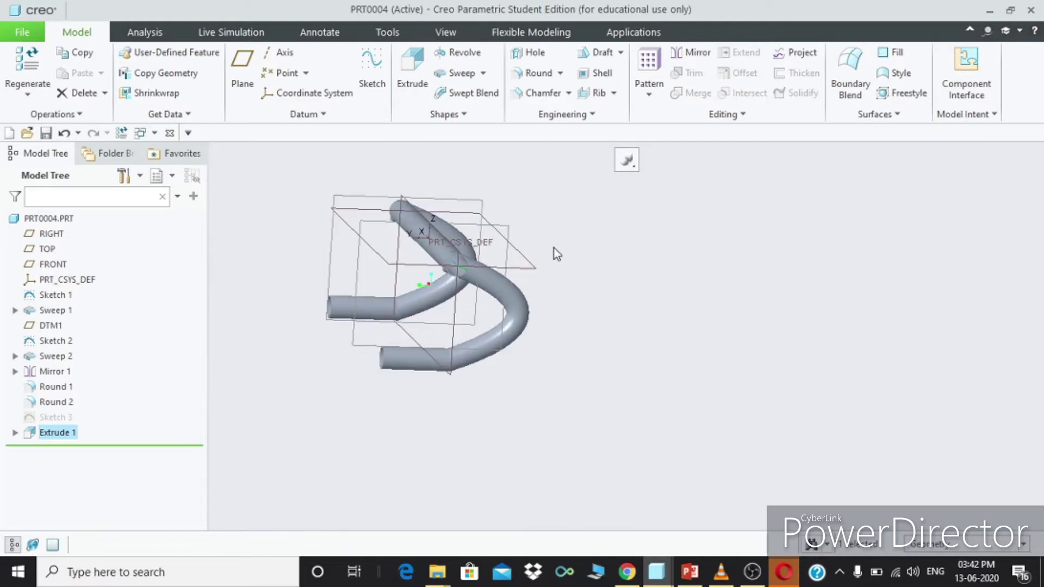
scroll(476, 235, up, 5)
middle_drag(474, 235, 64, 408)
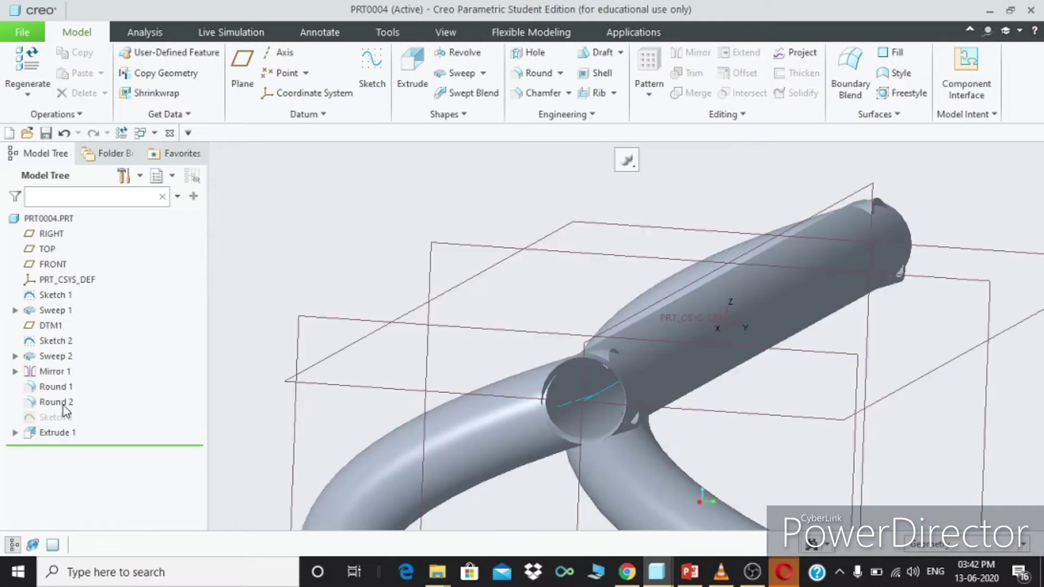
click(70, 355)
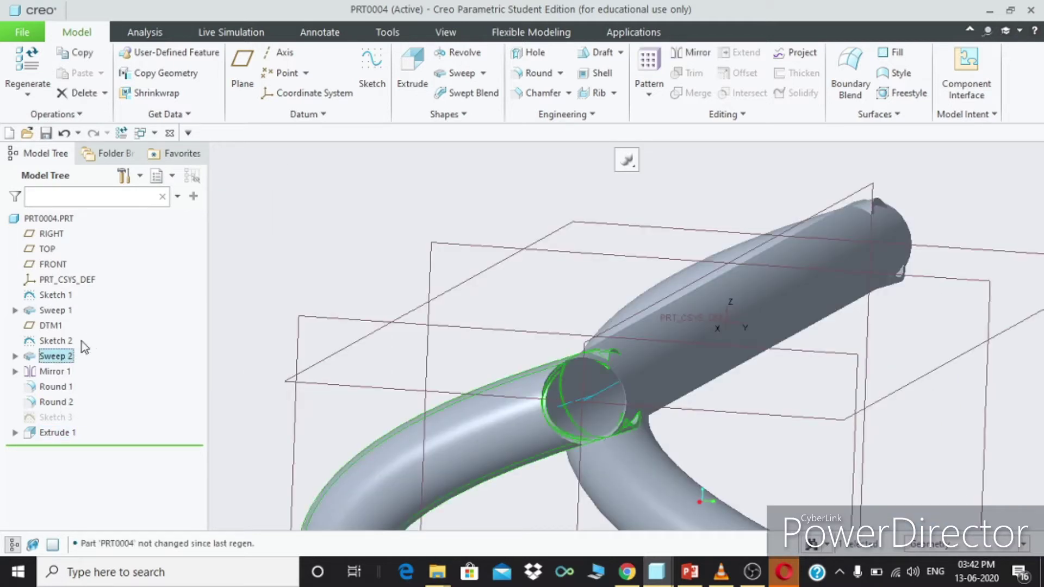
click(53, 357)
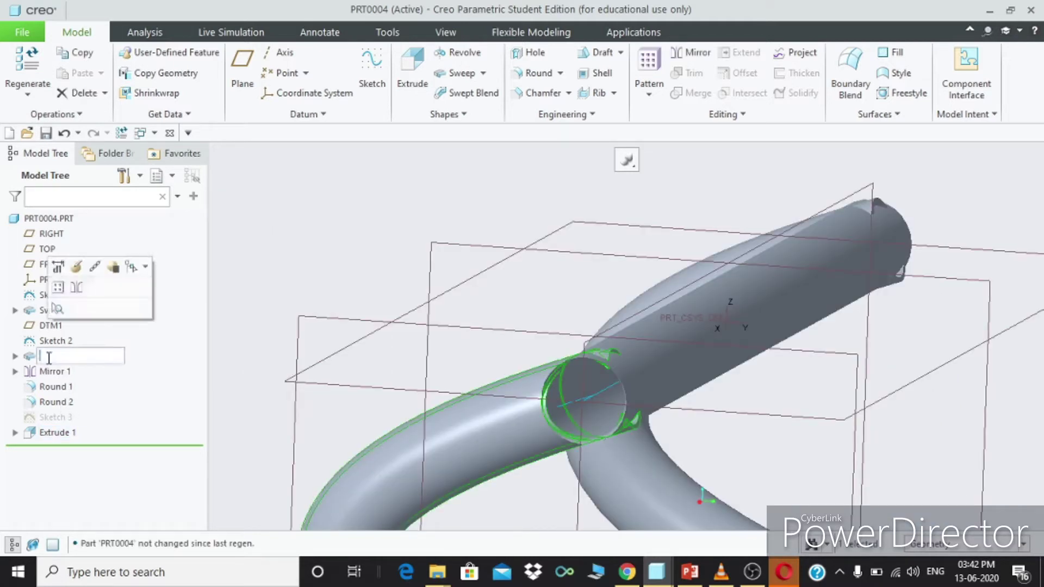
click(77, 266)
drag(614, 388, 601, 394)
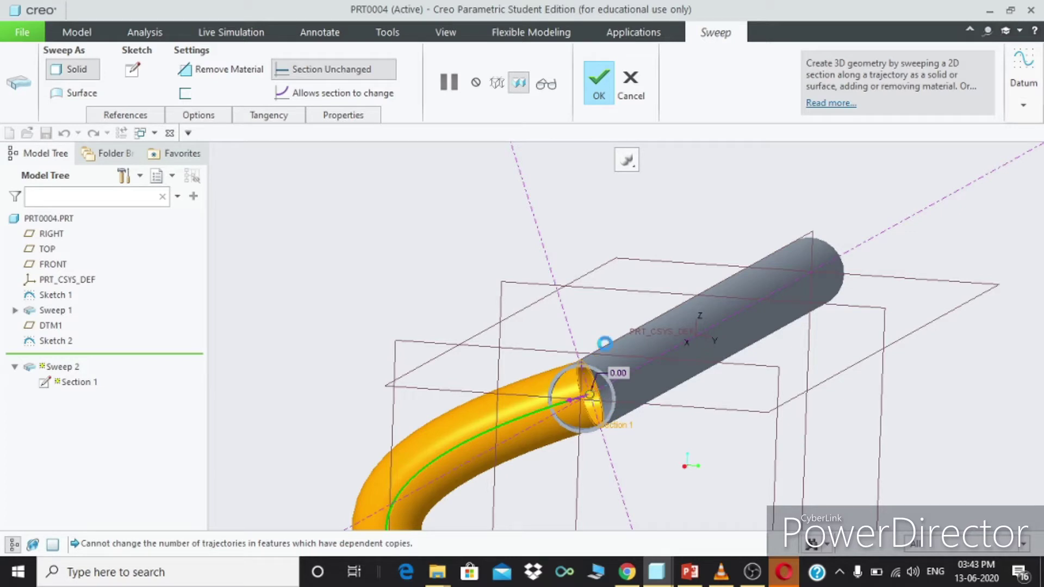
click(600, 87)
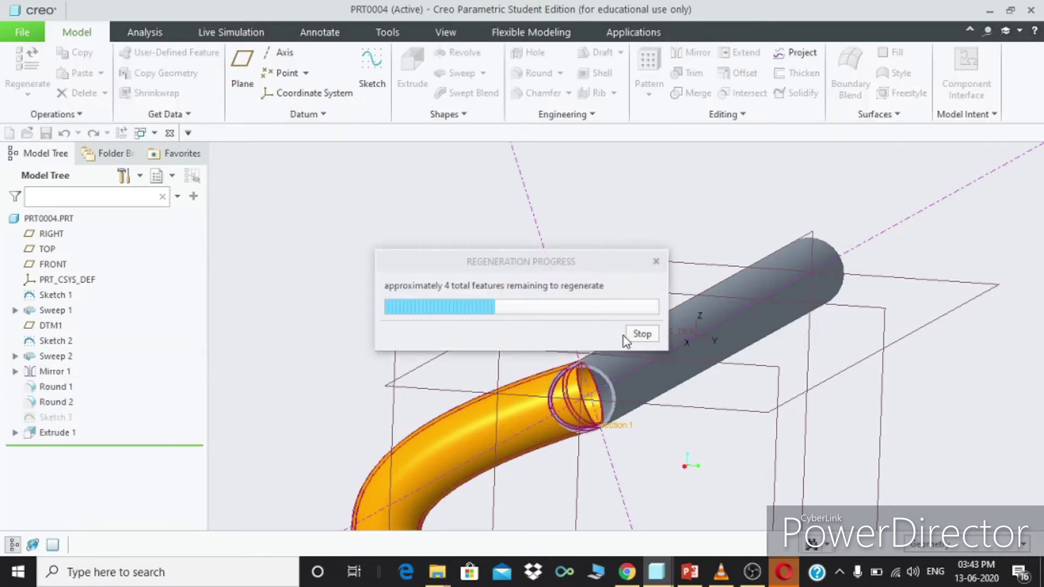
Step: Sketch a circle matching the inner edge on the straight tube's open end face and finish the sketch
middle_drag(652, 335, 699, 286)
scroll(647, 335, up, 5)
click(647, 334)
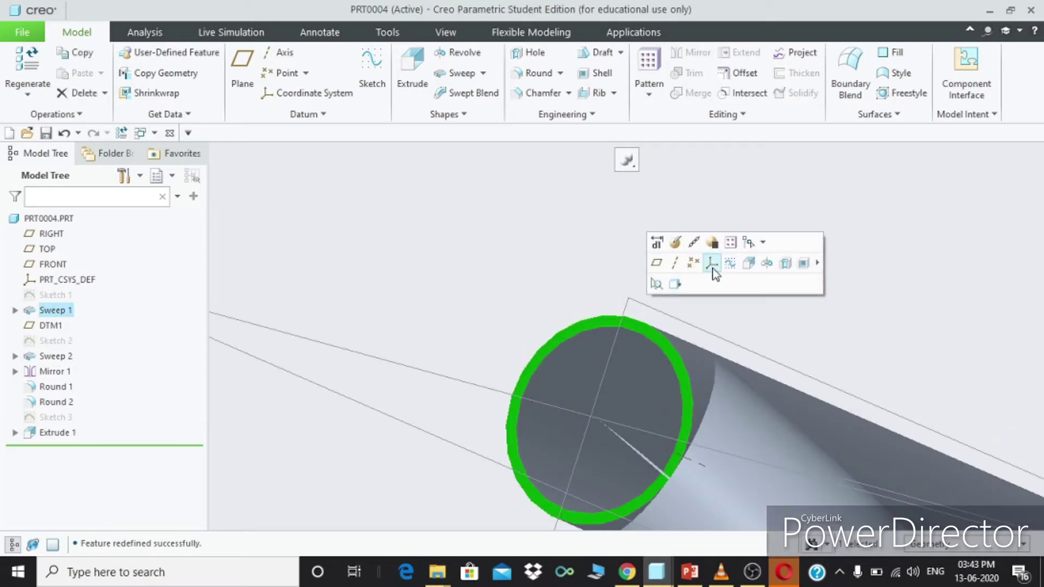
click(728, 264)
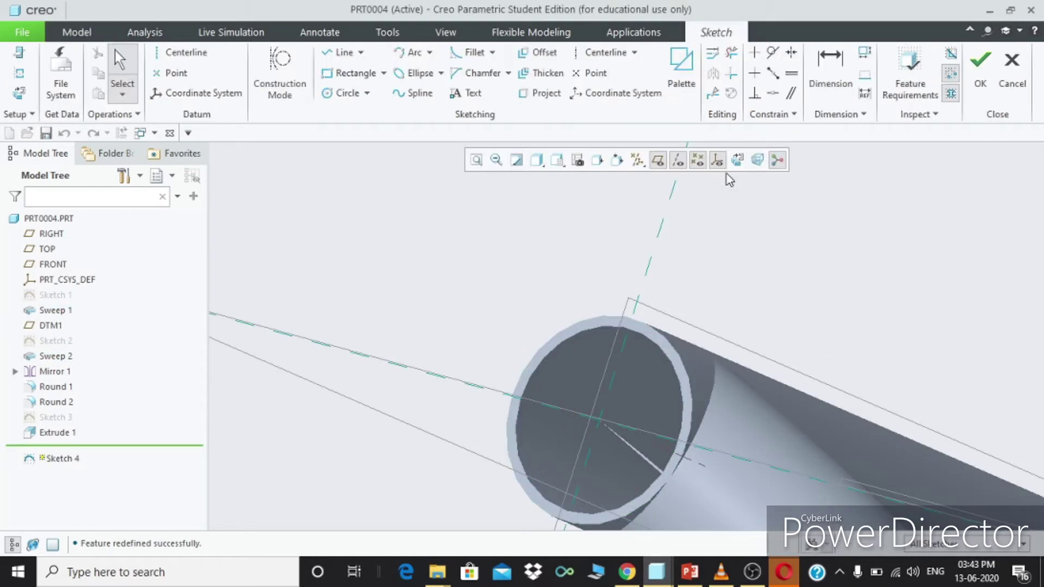
click(738, 161)
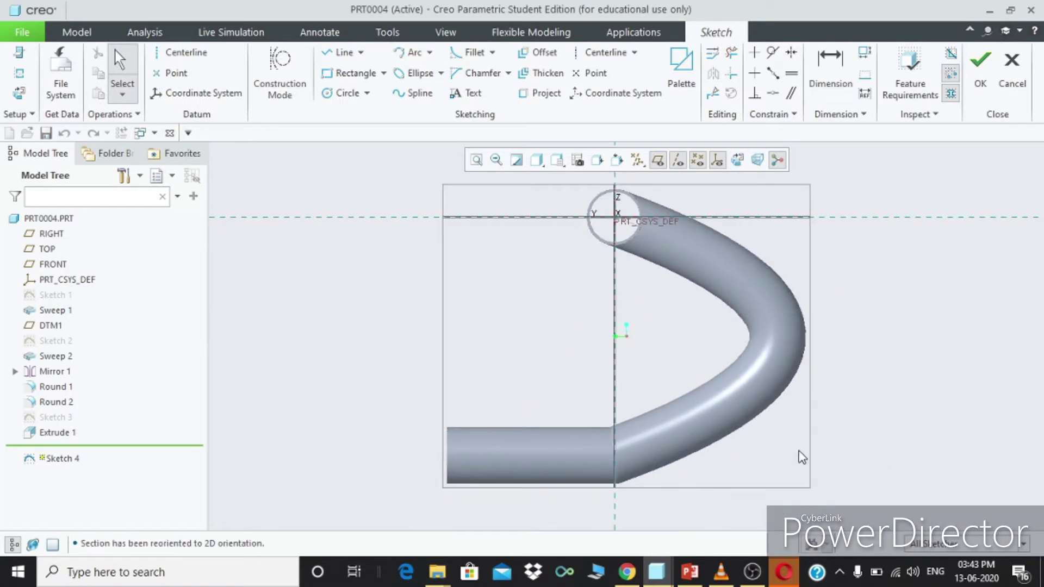
click(343, 93)
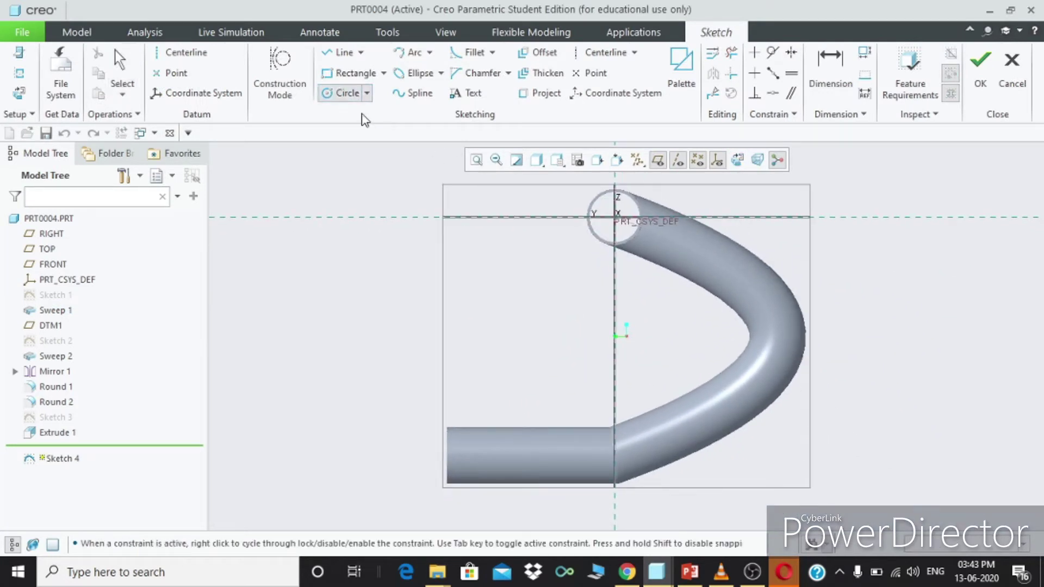
click(620, 242)
click(980, 61)
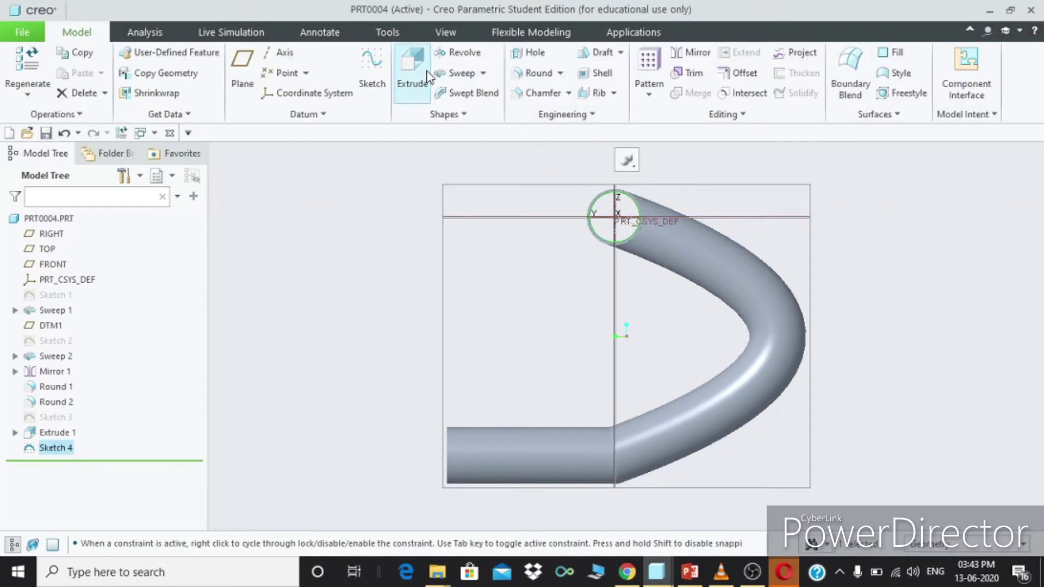
Step: Extrude the circle 3 into the straight tube as a solid end cap
click(410, 74)
middle_drag(589, 182, 819, 345)
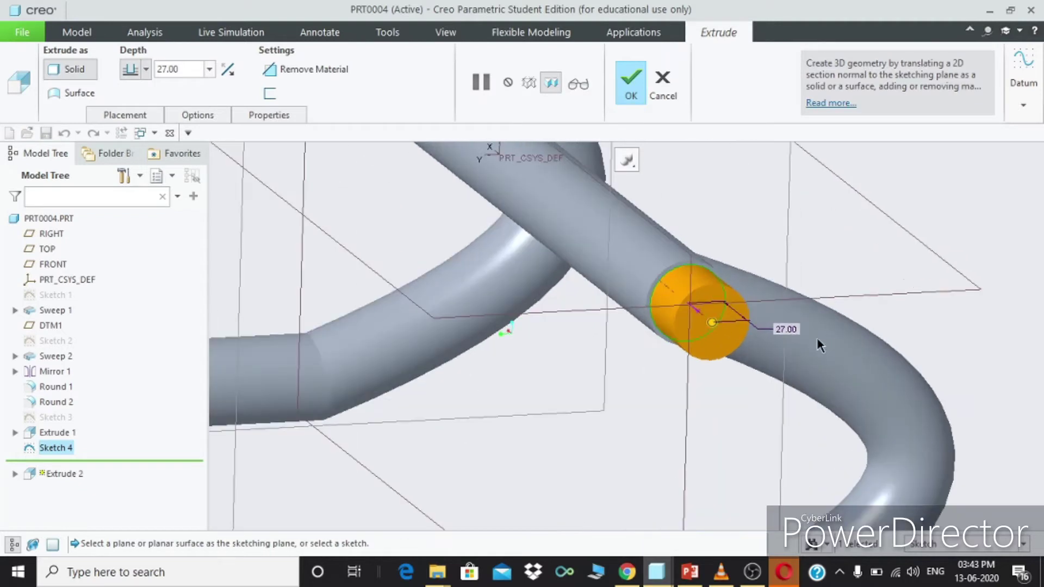
drag(711, 325, 680, 298)
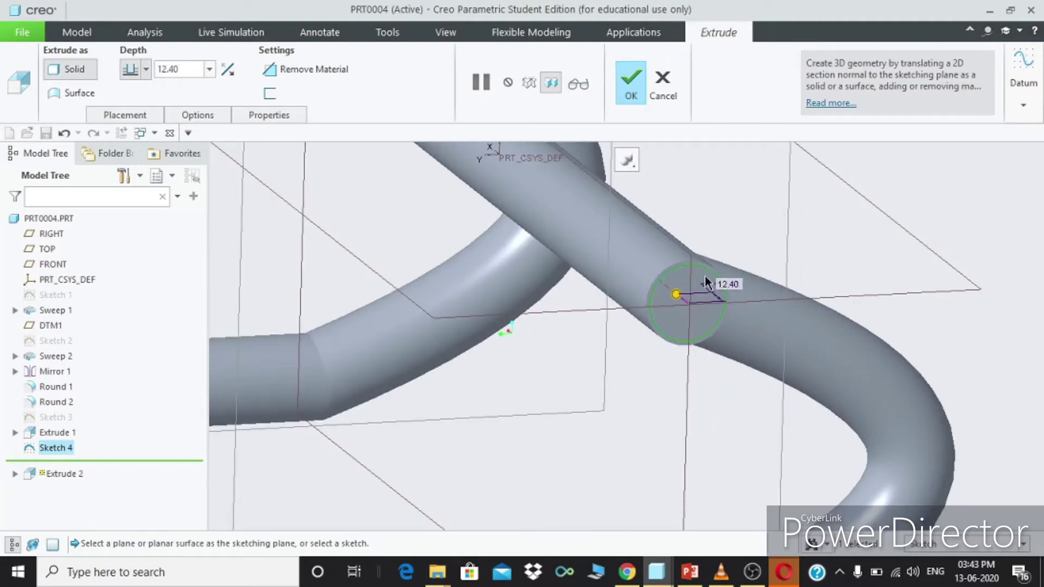
text(3)
key(Return)
middle_drag(728, 289, 728, 298)
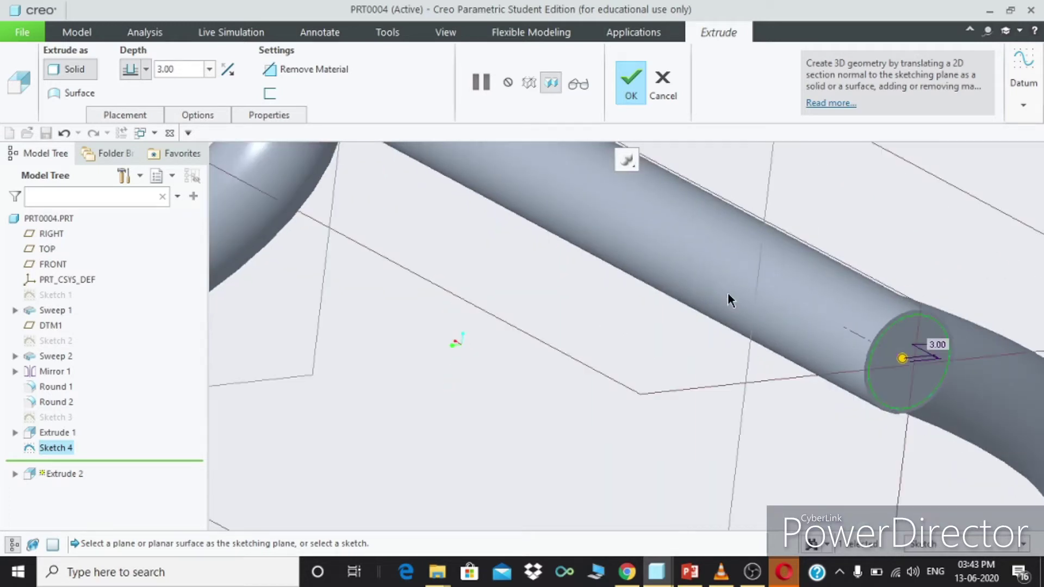
click(631, 87)
scroll(885, 345, up, 5)
middle_drag(885, 344, 790, 242)
scroll(771, 226, down, 5)
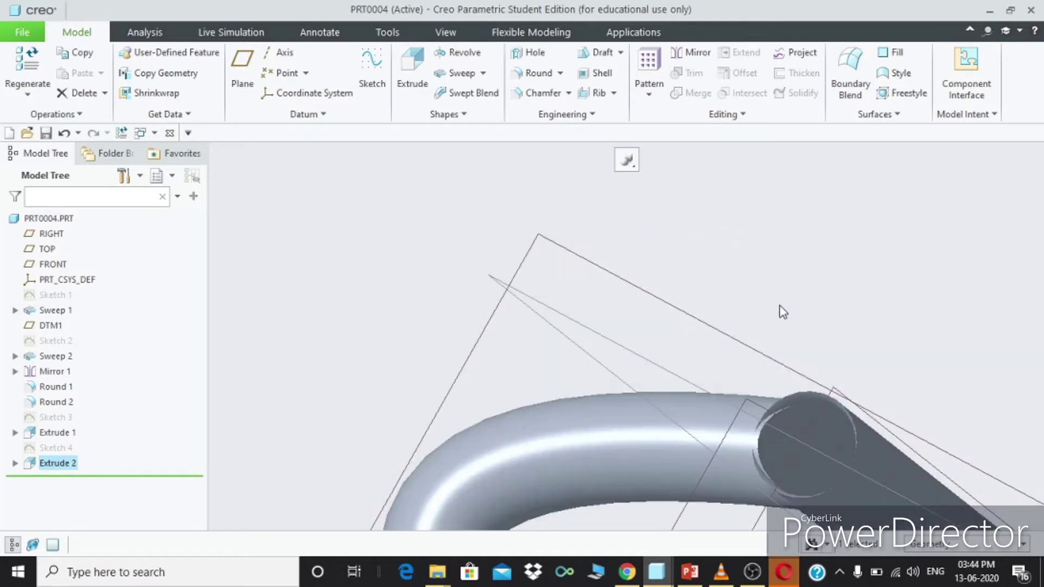
Step: Sketch a circle matching the inner edge on the straight tube's other, still open end face and finish the sketch
scroll(808, 370, up, 2)
middle_drag(818, 394, 753, 417)
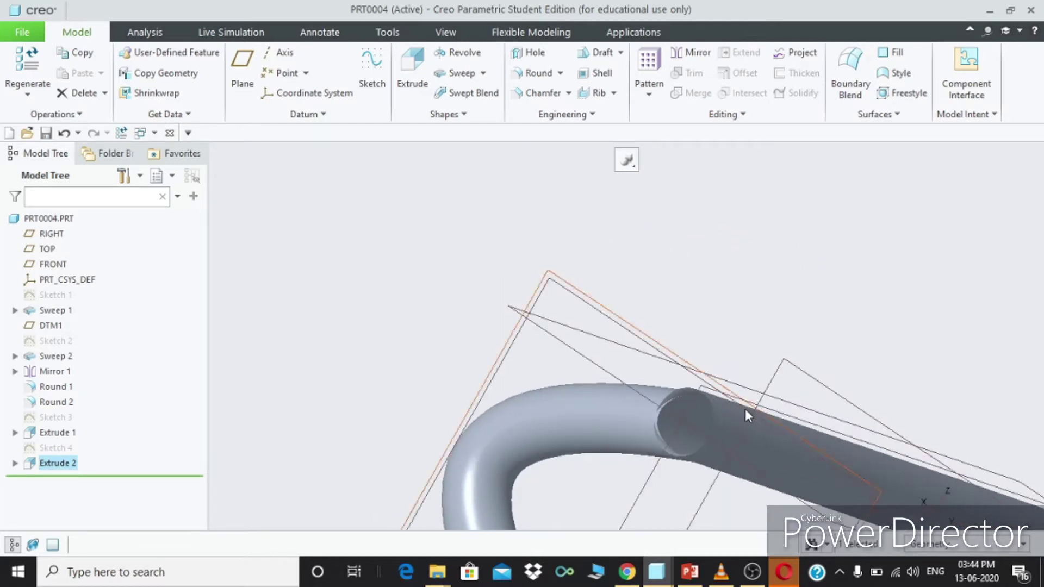
scroll(751, 410, down, 3)
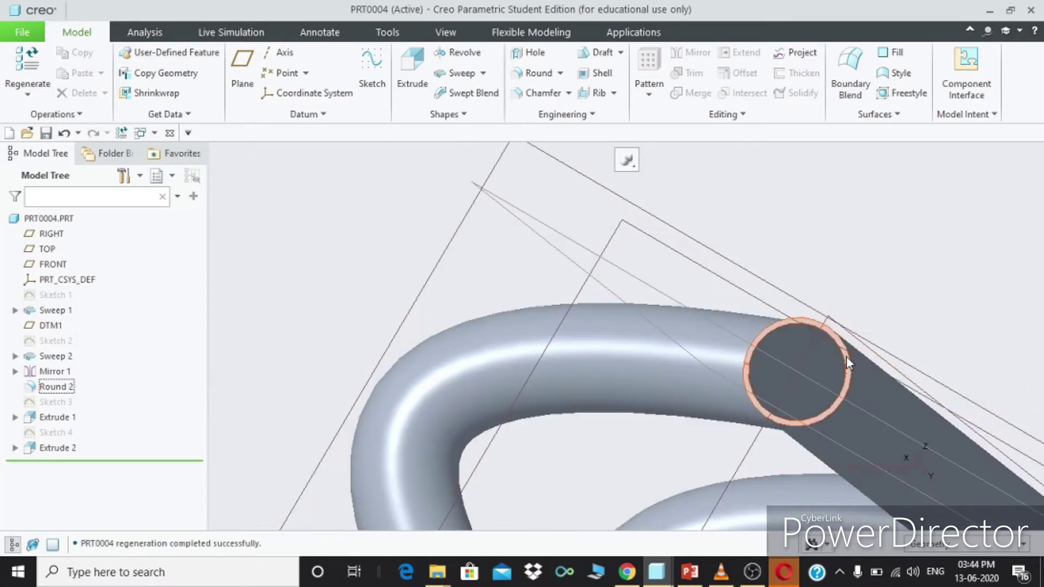
click(846, 356)
click(919, 270)
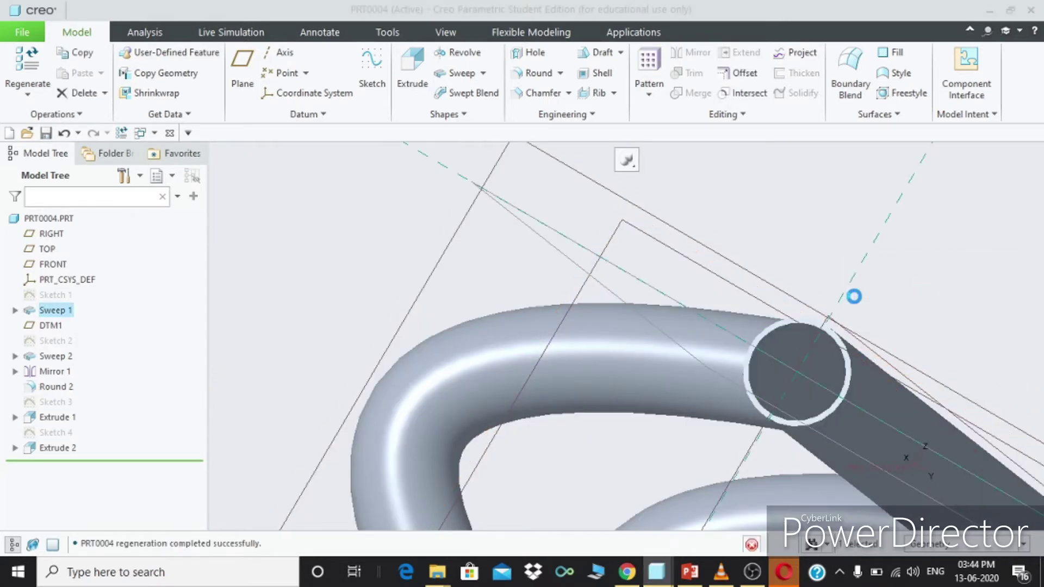
click(737, 159)
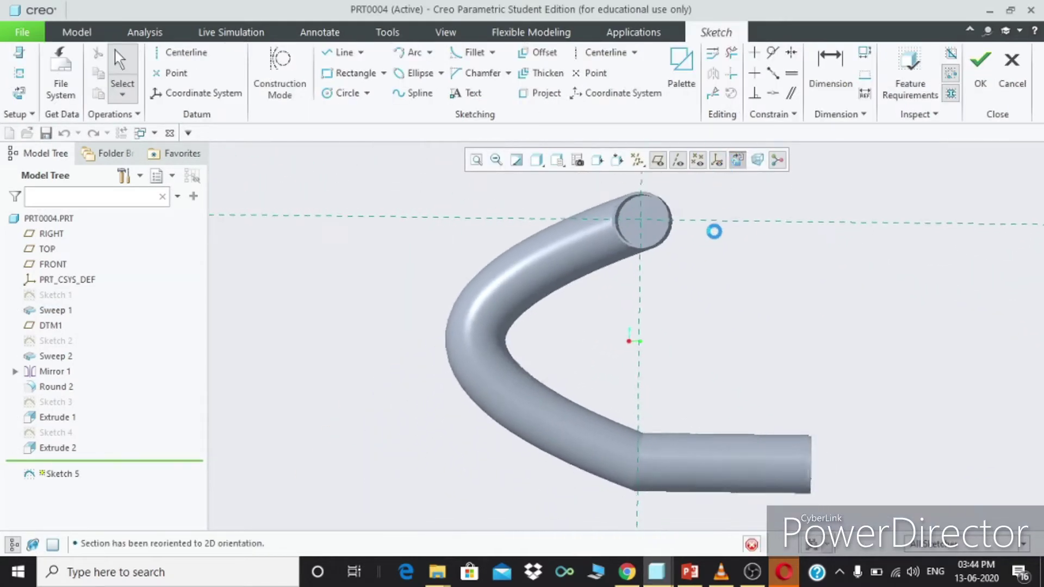
click(347, 95)
click(648, 273)
middle_click(709, 225)
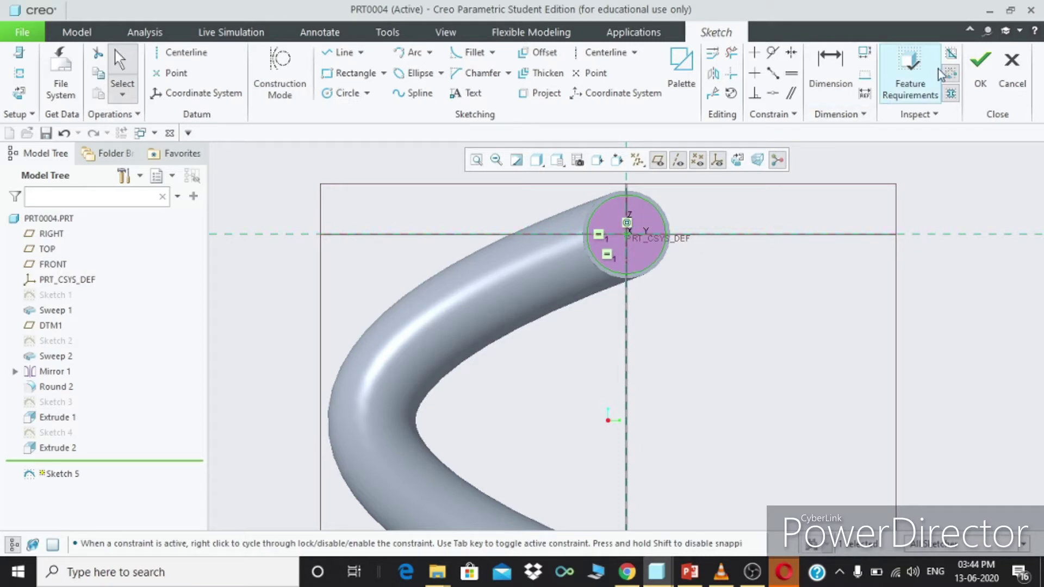
click(980, 68)
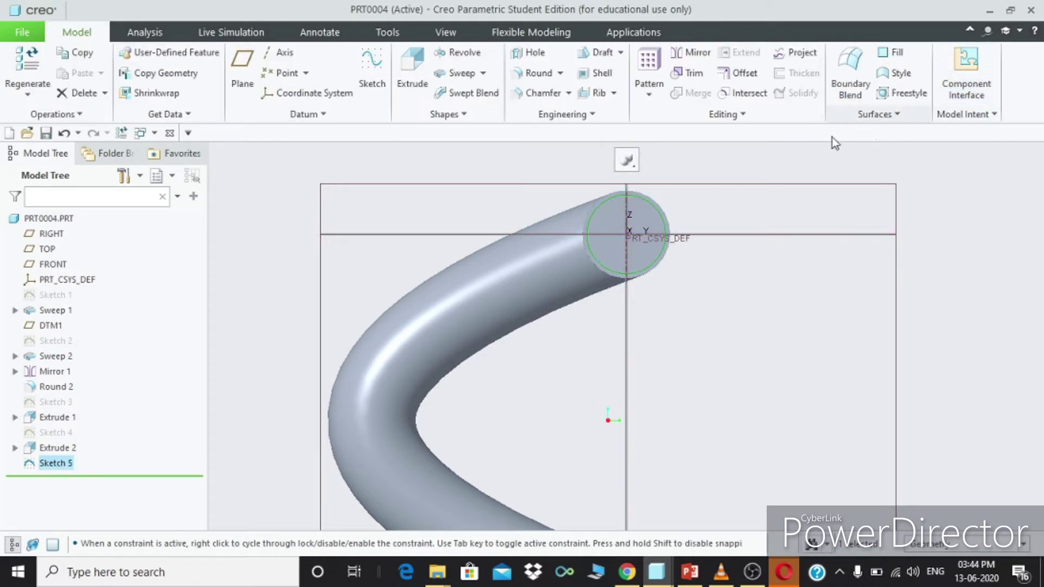
Step: Extrude the new circle to a depth of 3 as a solid cap closing the straight tube's second end
click(412, 70)
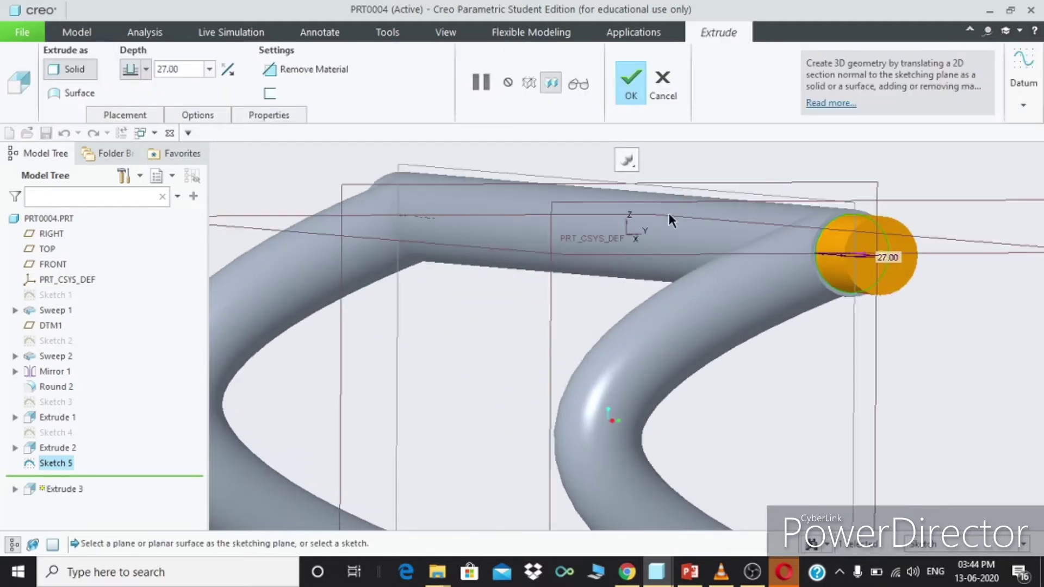
double_click(893, 257)
text(3)
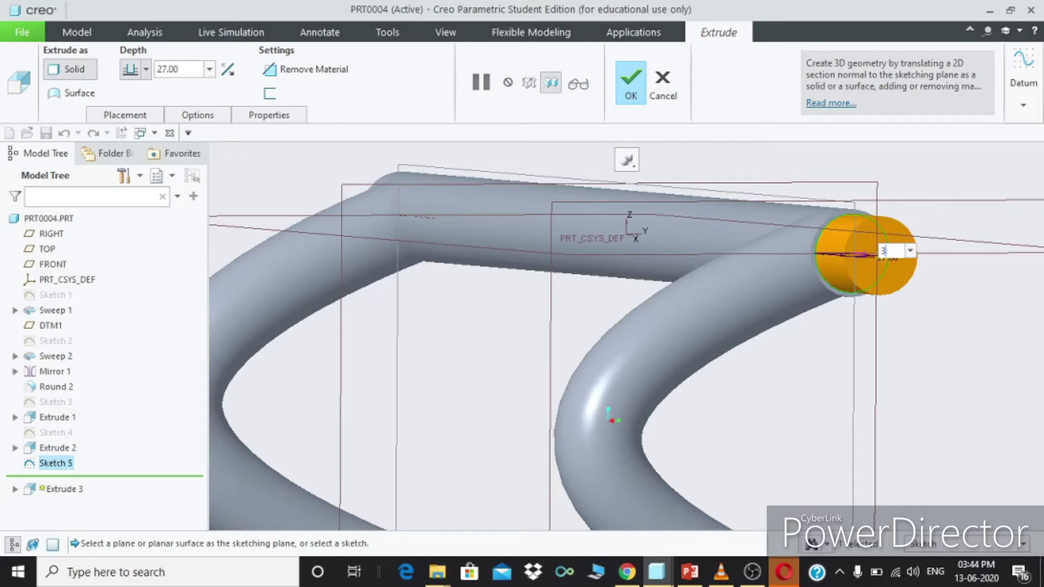
key(Return)
scroll(826, 207, up, 5)
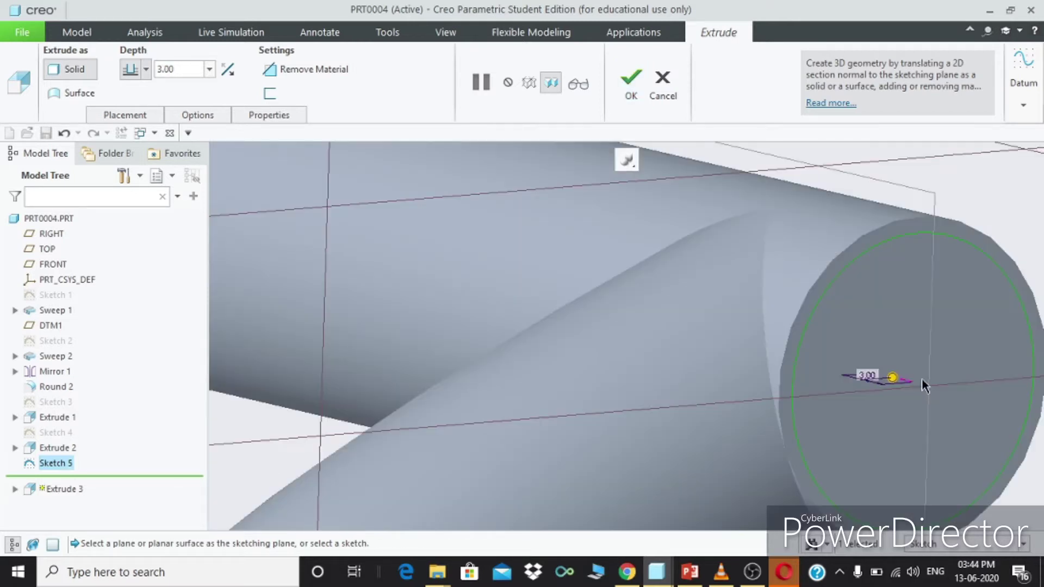
click(631, 94)
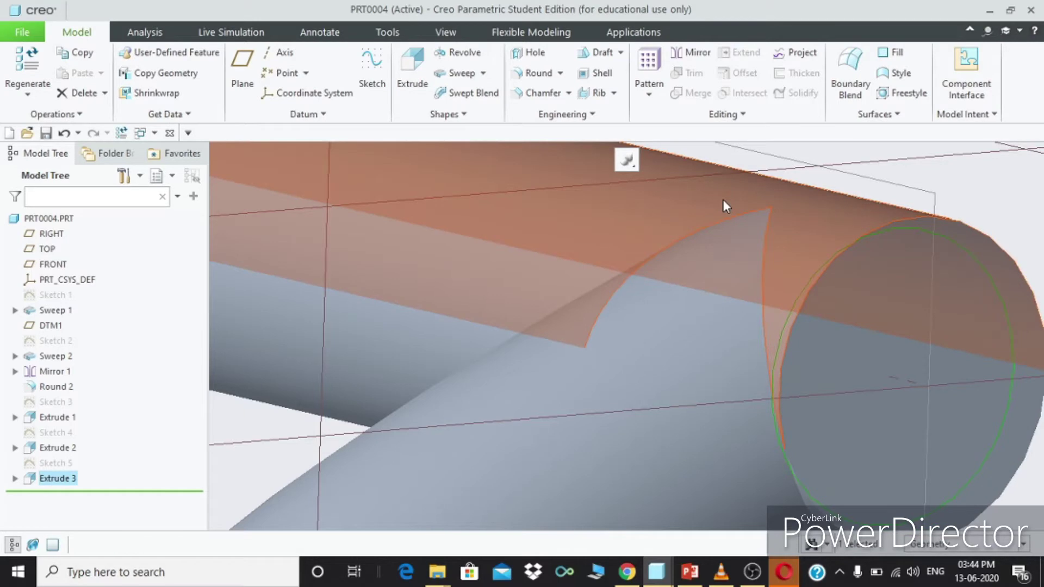
Step: Round the outer edge of the newly capped straight tube end with a 6.00 radius
scroll(723, 198, down, 5)
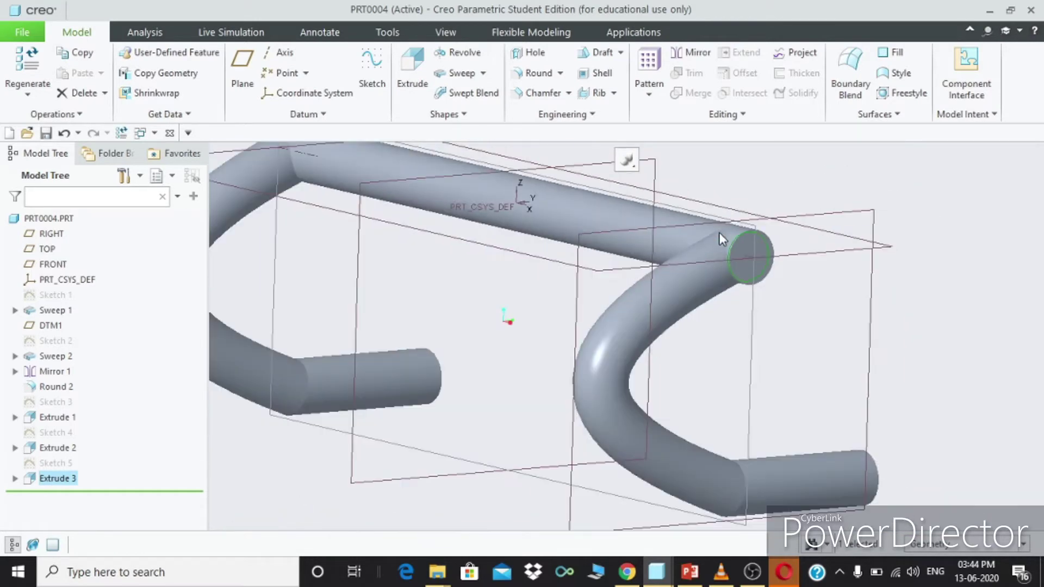
scroll(748, 252, up, 1)
click(537, 73)
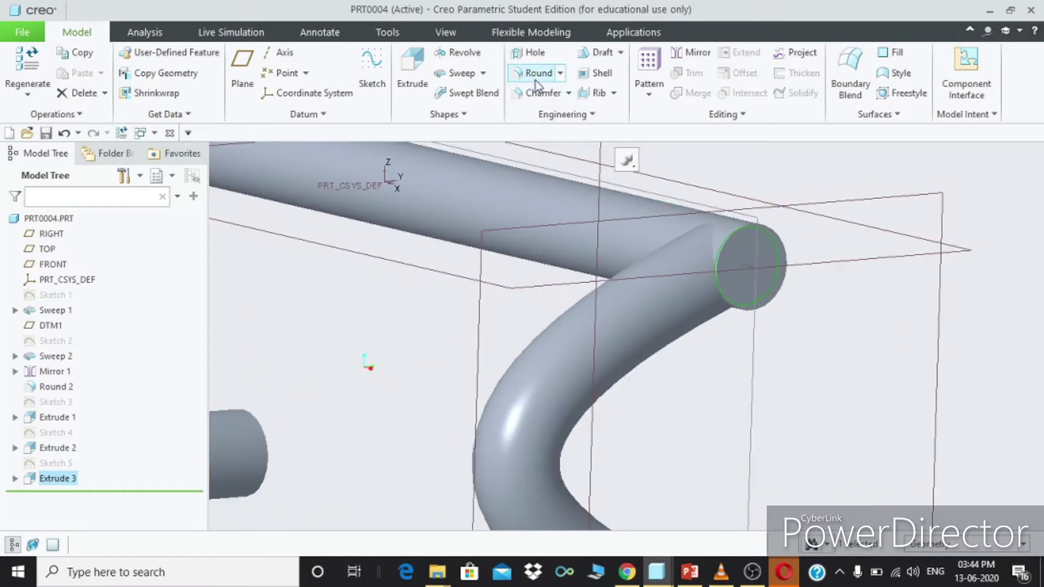
click(734, 234)
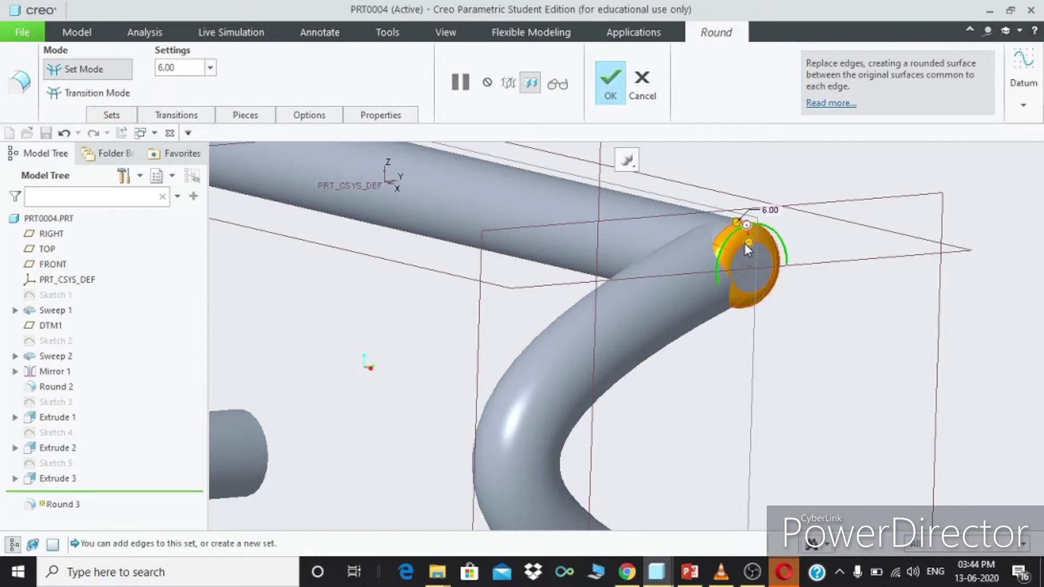
click(609, 84)
middle_click(707, 262)
Step: Round the outer edge at the opposite end of the straight tube with a 6.00 radius
scroll(706, 262, down, 3)
middle_drag(759, 272, 535, 323)
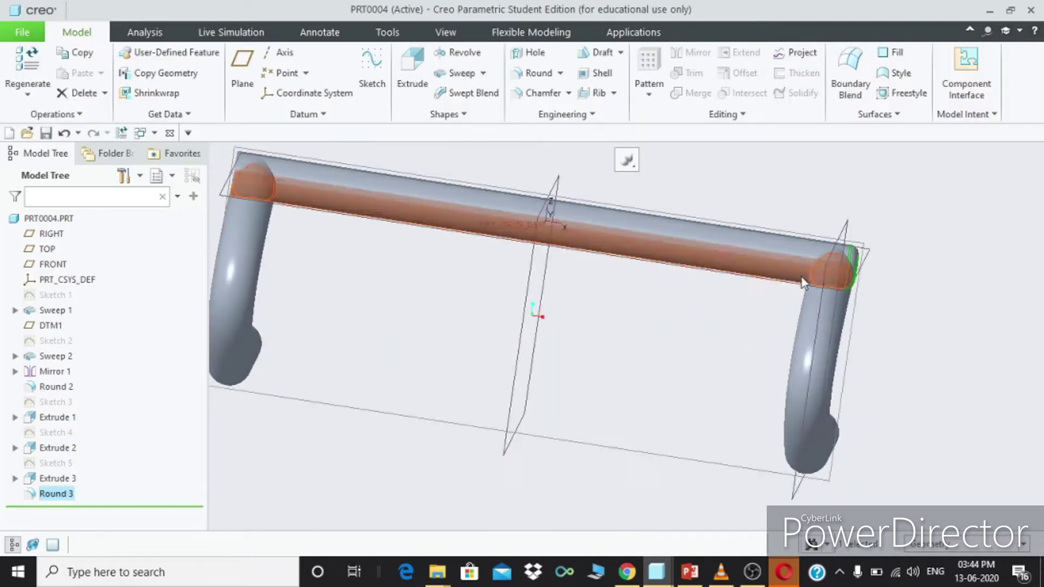
scroll(439, 162, down, 2)
scroll(389, 184, up, 8)
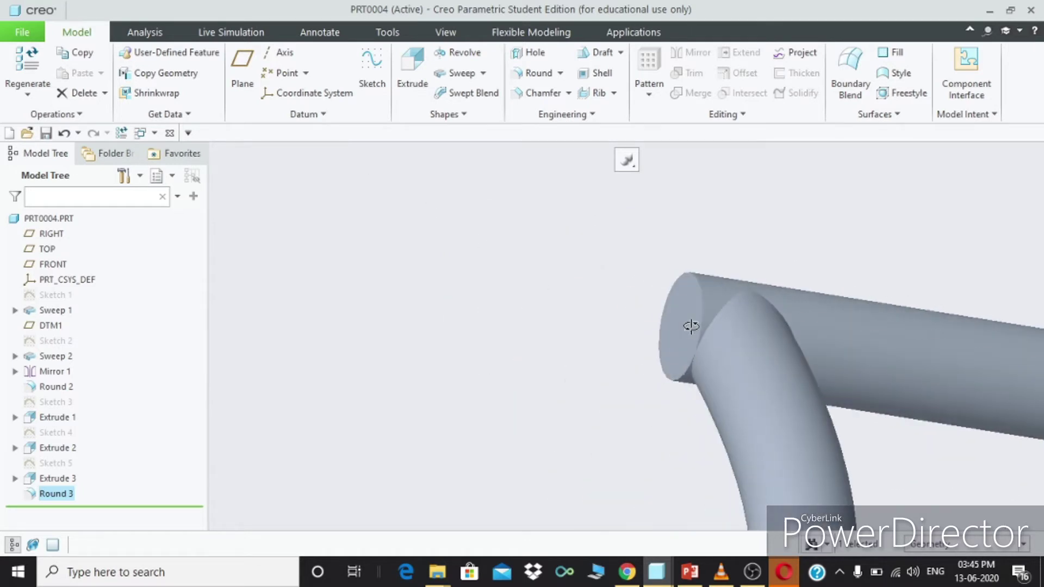
click(535, 74)
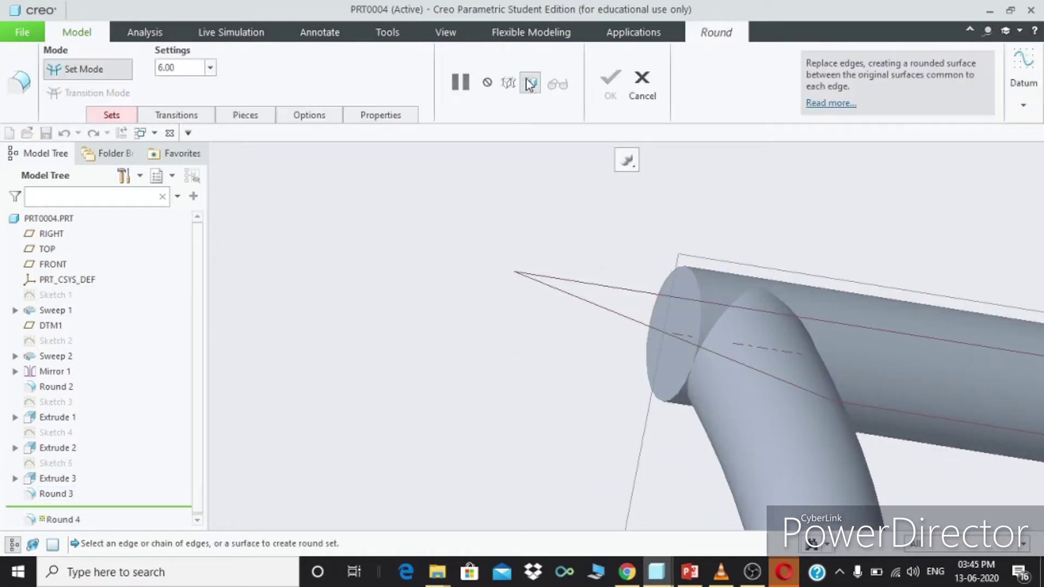
click(692, 277)
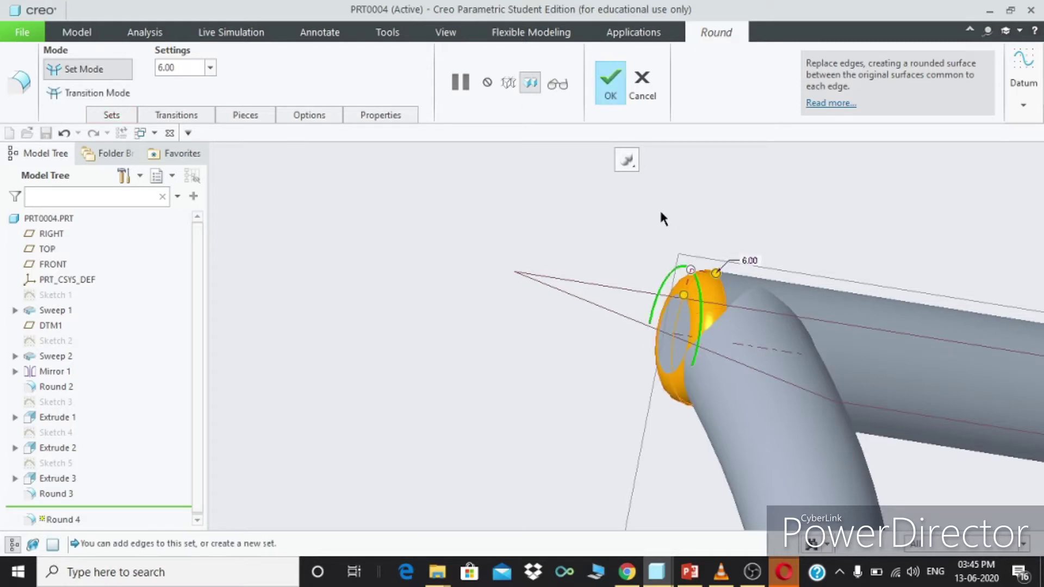
click(614, 91)
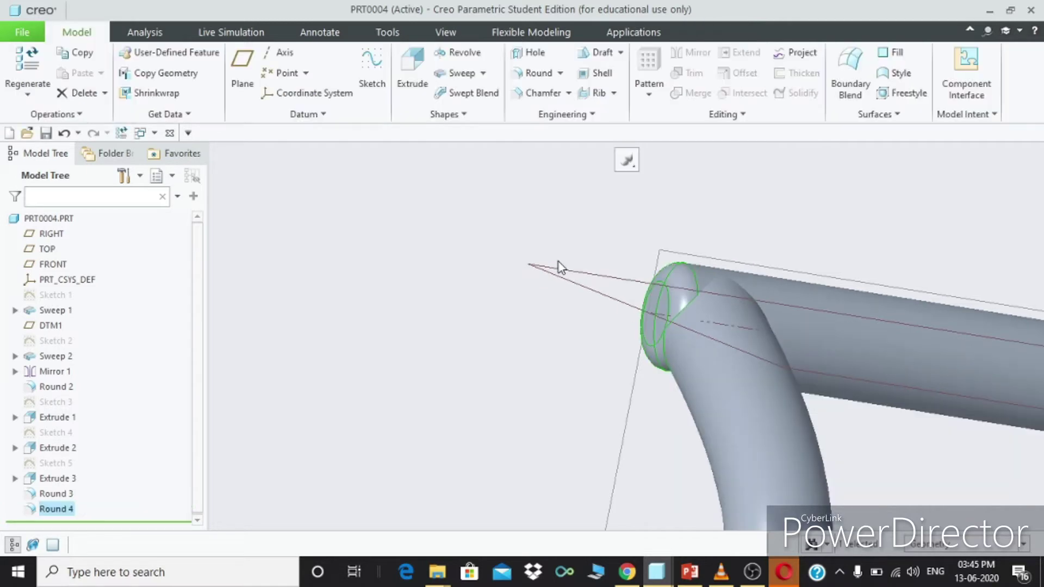
Step: Start a sketch on the mirrored curved tube's open end face and add the tube's round surface as a sketch reference
key(ctrl+d)
middle_drag(557, 269, 696, 332)
scroll(747, 405, up, 5)
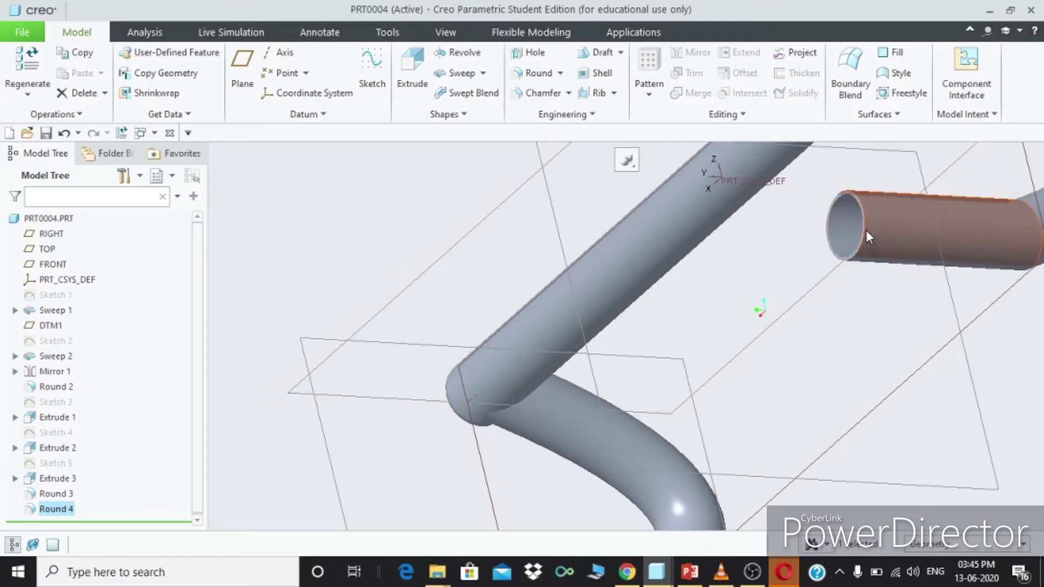
middle_drag(866, 225, 875, 232)
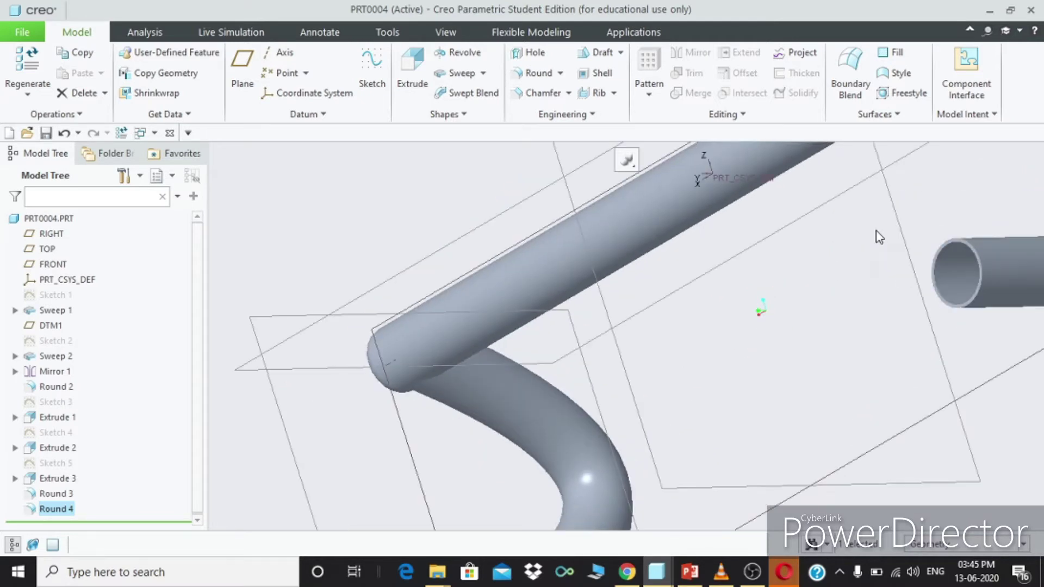
scroll(950, 241, down, 3)
click(946, 246)
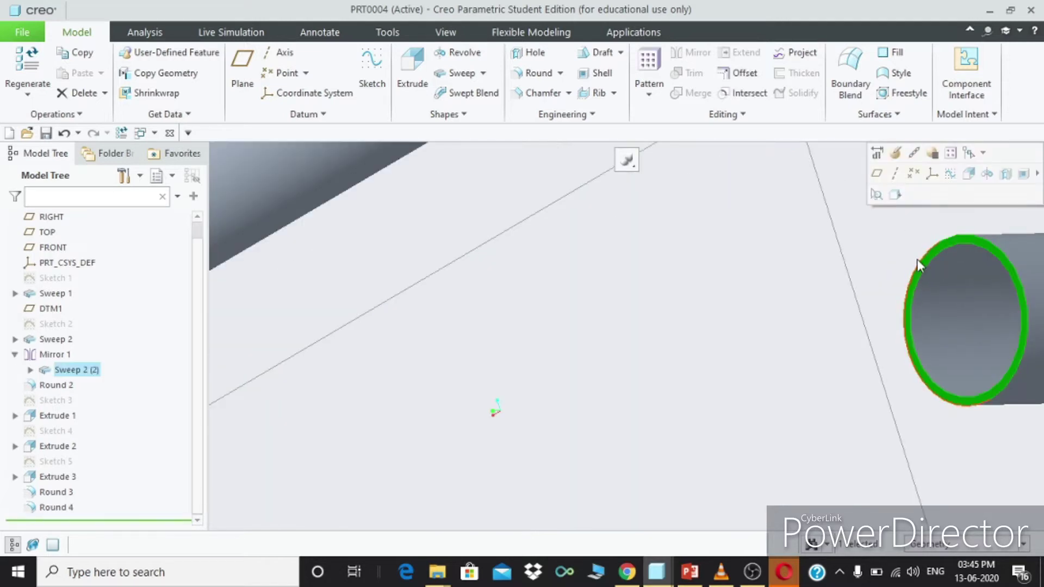
click(949, 175)
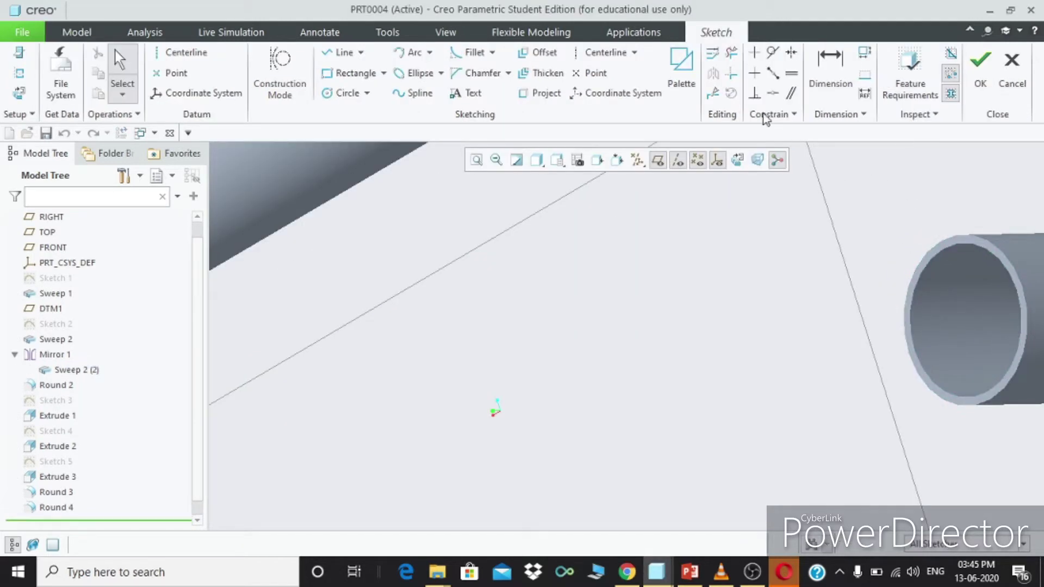
click(736, 161)
scroll(844, 389, up, 4)
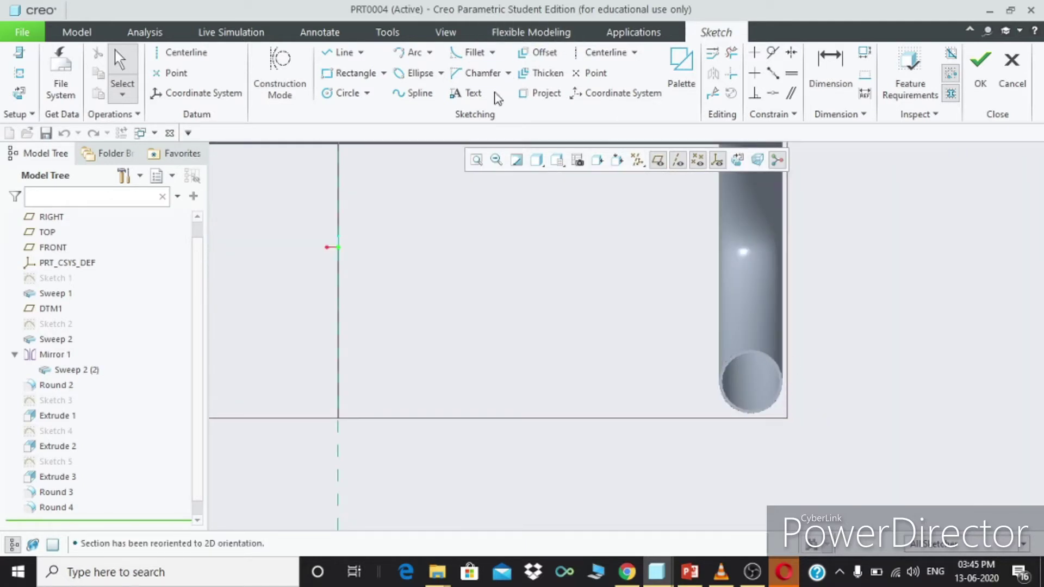
click(340, 94)
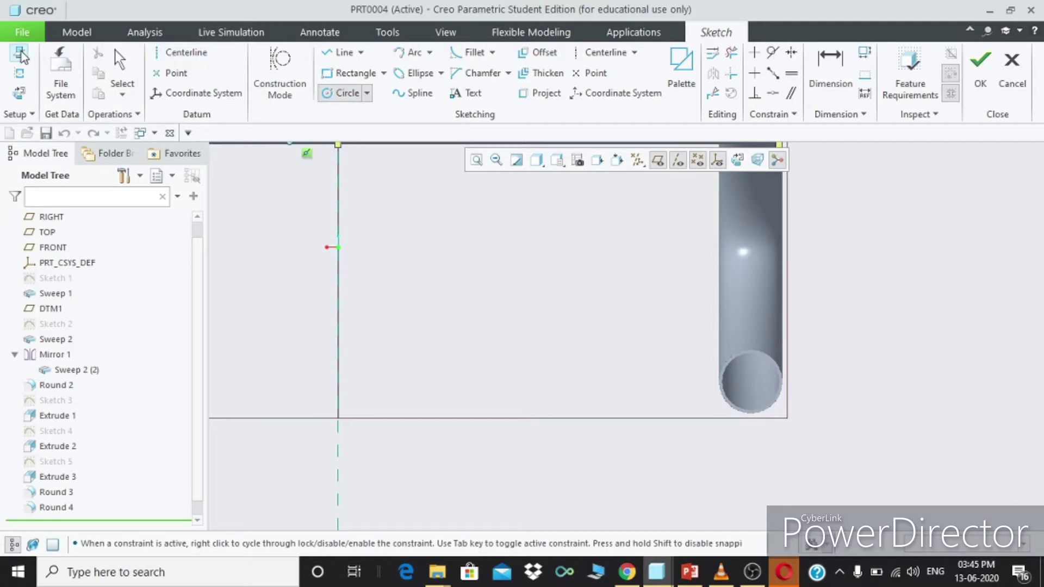
click(19, 73)
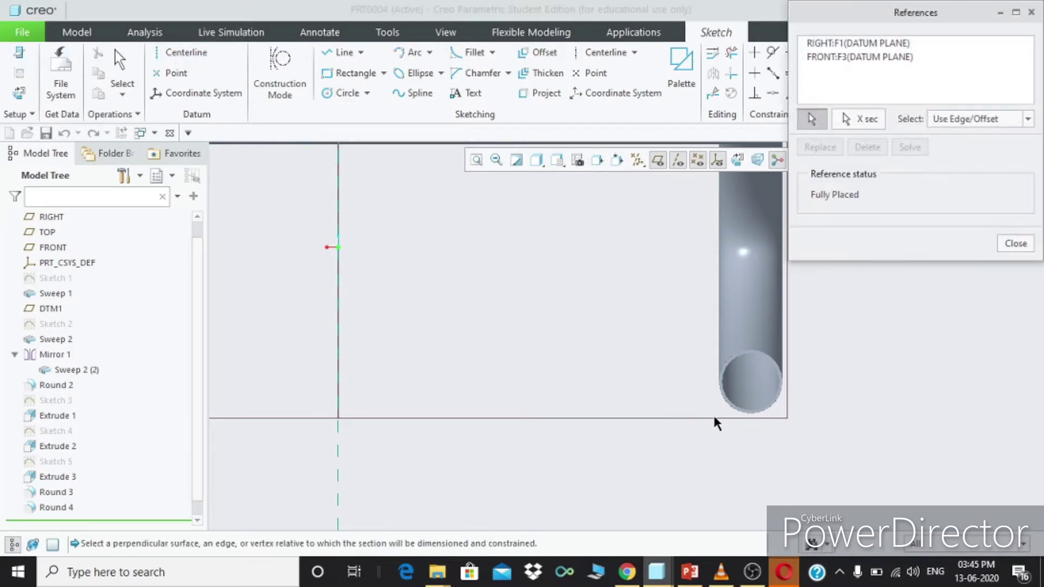
click(745, 361)
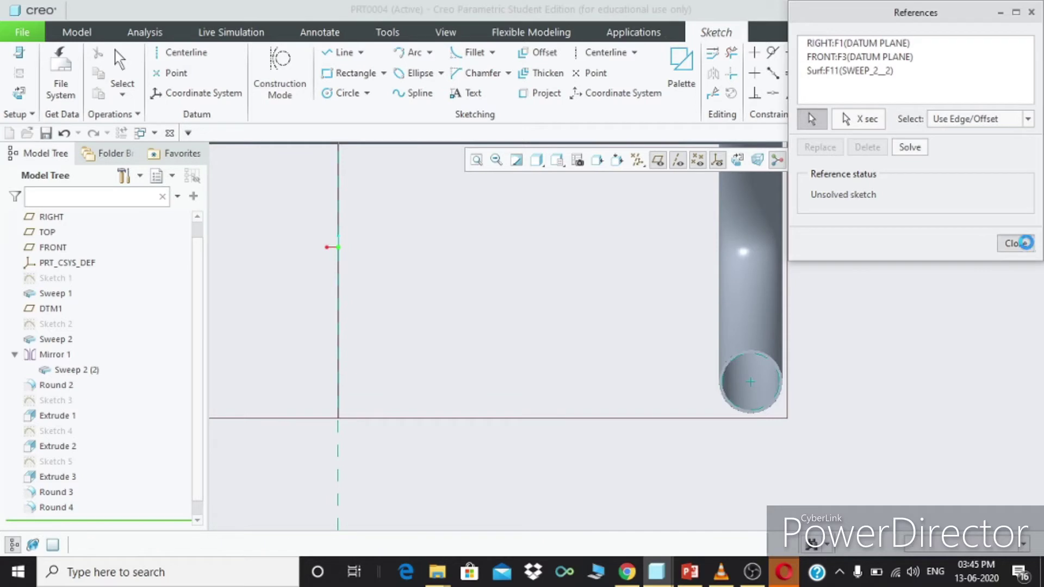
click(1015, 243)
Step: Sketch a circle matching the tube's inner edge with a concentric circle of diameter 3 at its centre, and finish the sketch
click(342, 93)
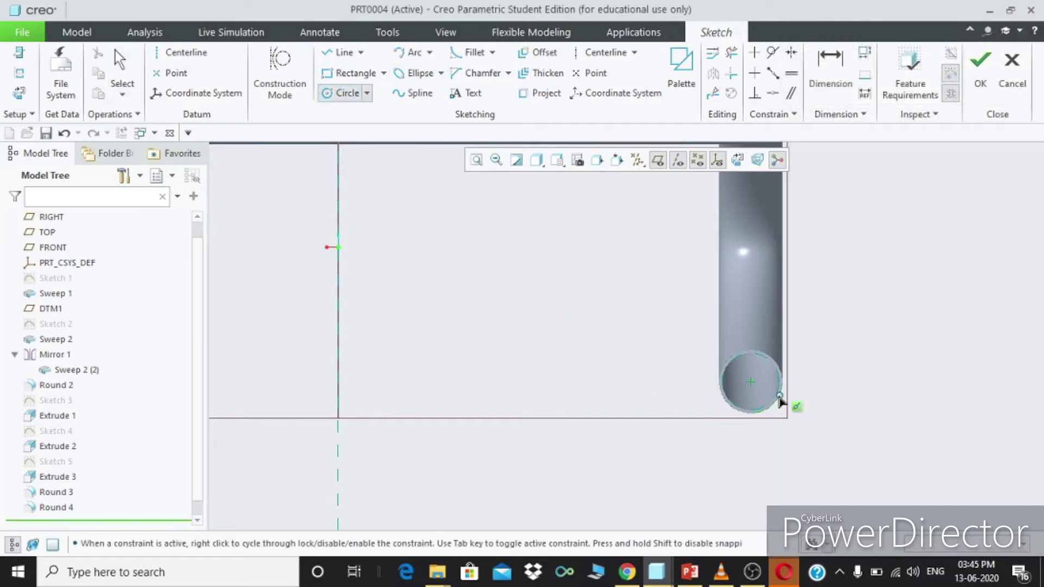
click(752, 382)
scroll(761, 398, down, 2)
click(735, 481)
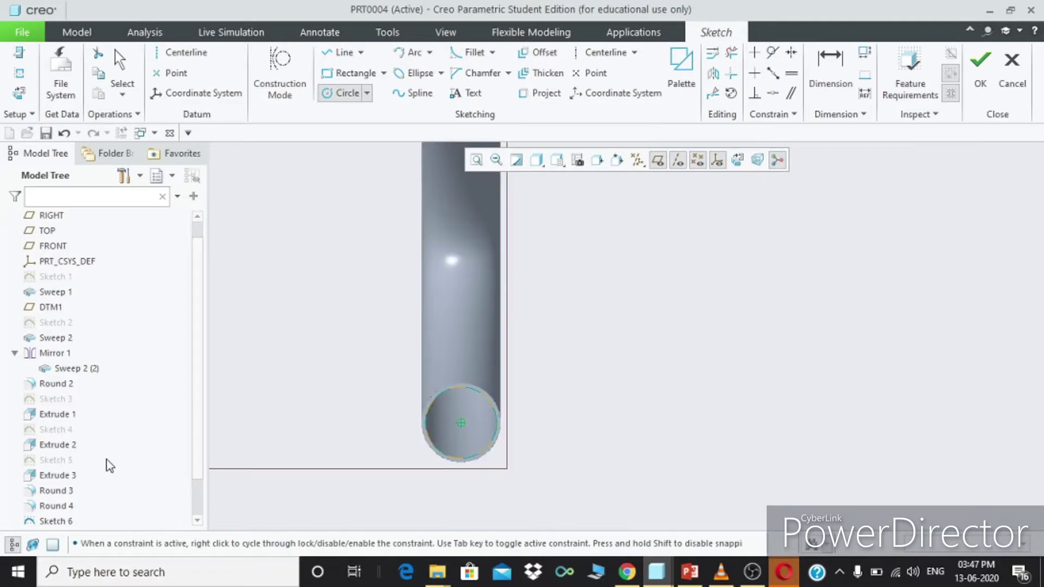
middle_click(643, 417)
scroll(492, 417, up, 2)
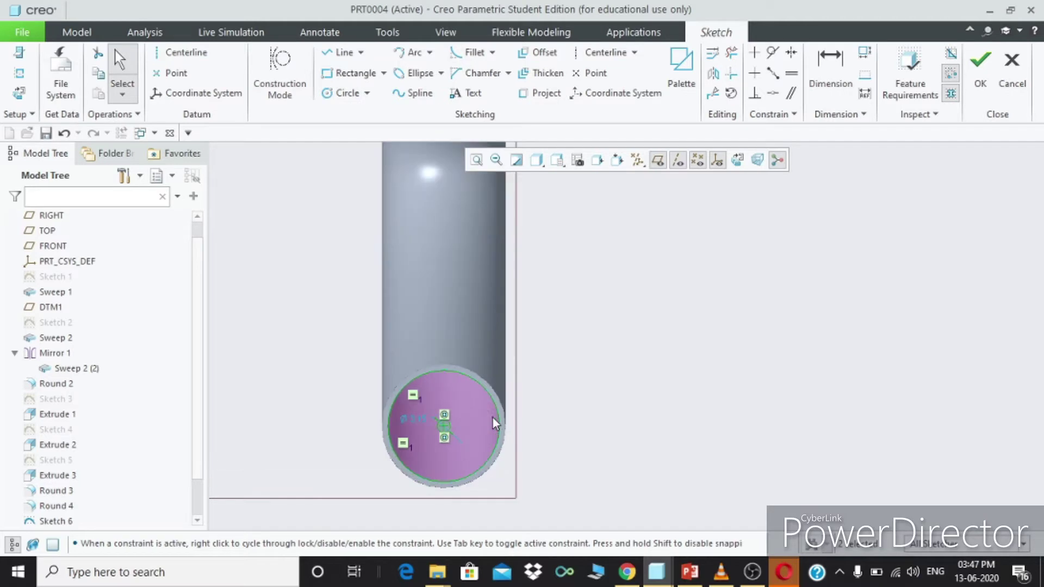
double_click(418, 419)
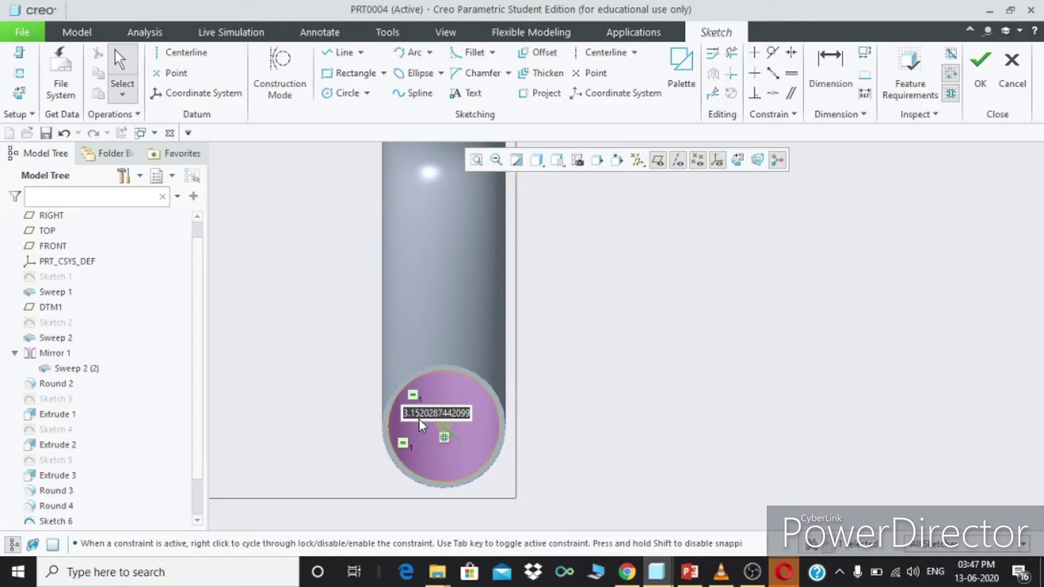
text(3)
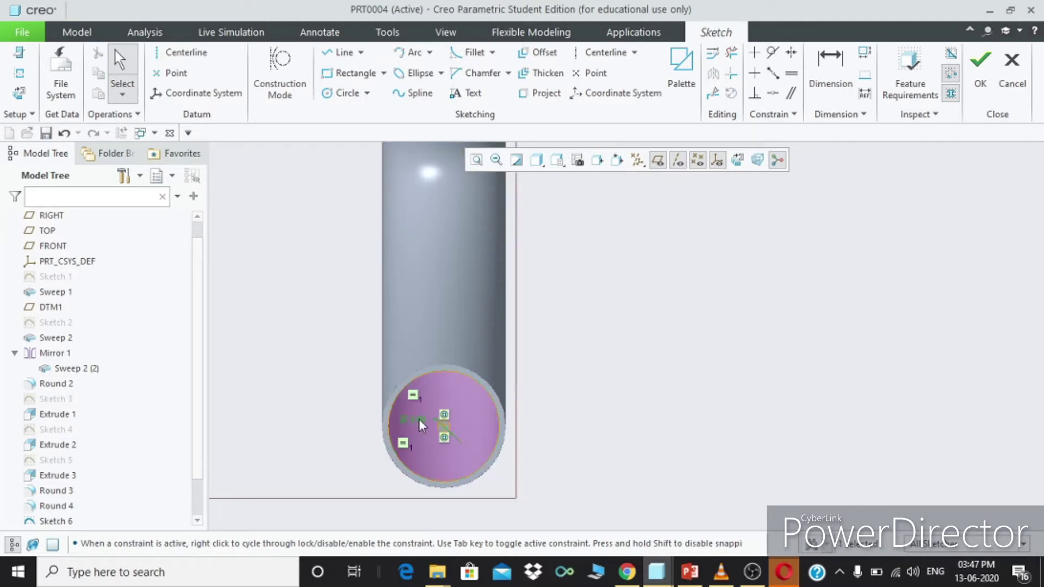
click(976, 81)
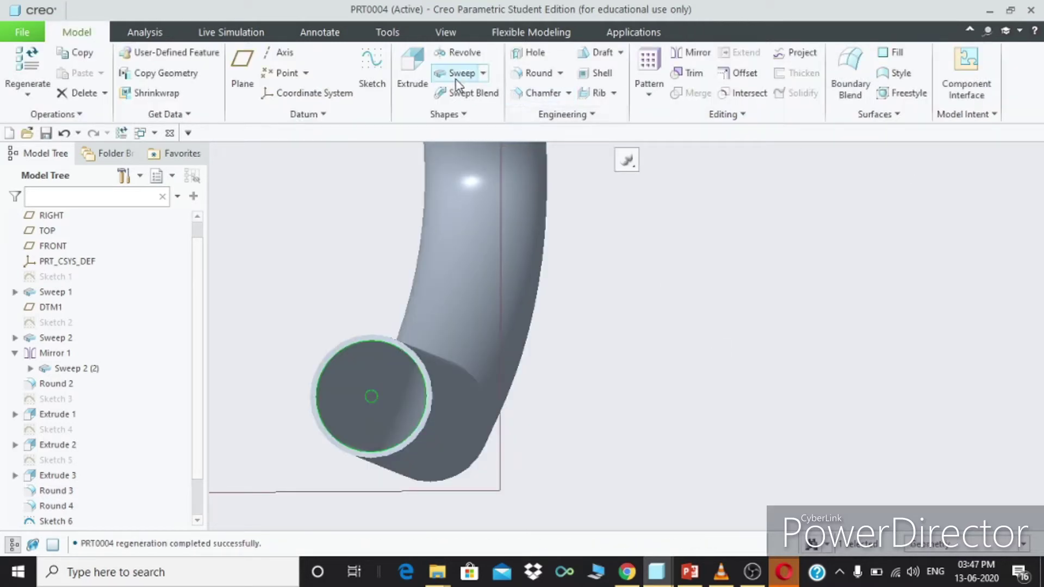
Step: Extrude the two-circle sketch to a depth of 3 as a solid cap on the mirrored curved tube's end
click(410, 79)
drag(375, 391, 412, 445)
double_click(411, 438)
text(3)
key(Return)
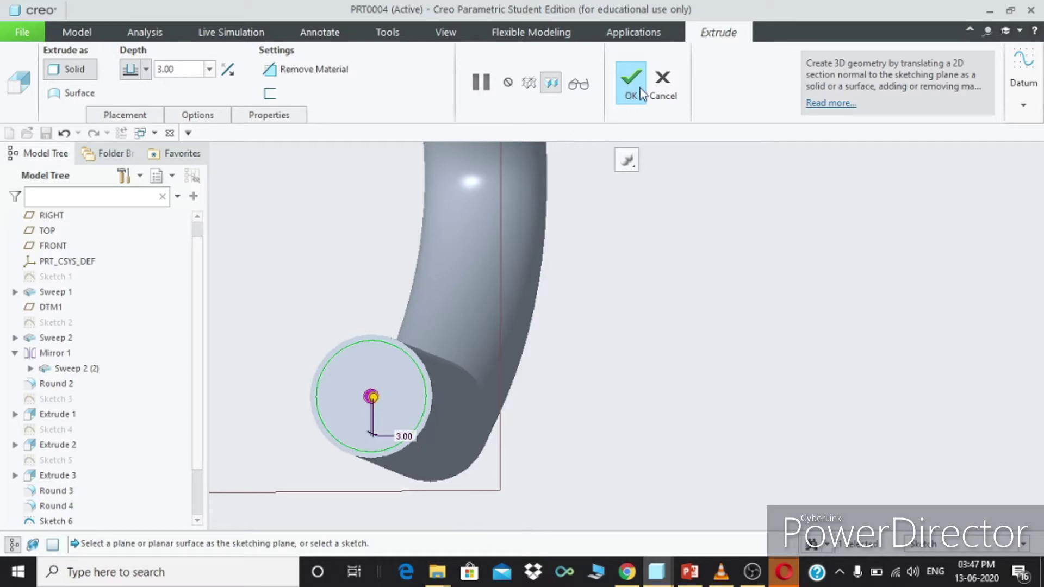
click(641, 93)
scroll(646, 321, down, 5)
key(ctrl+d)
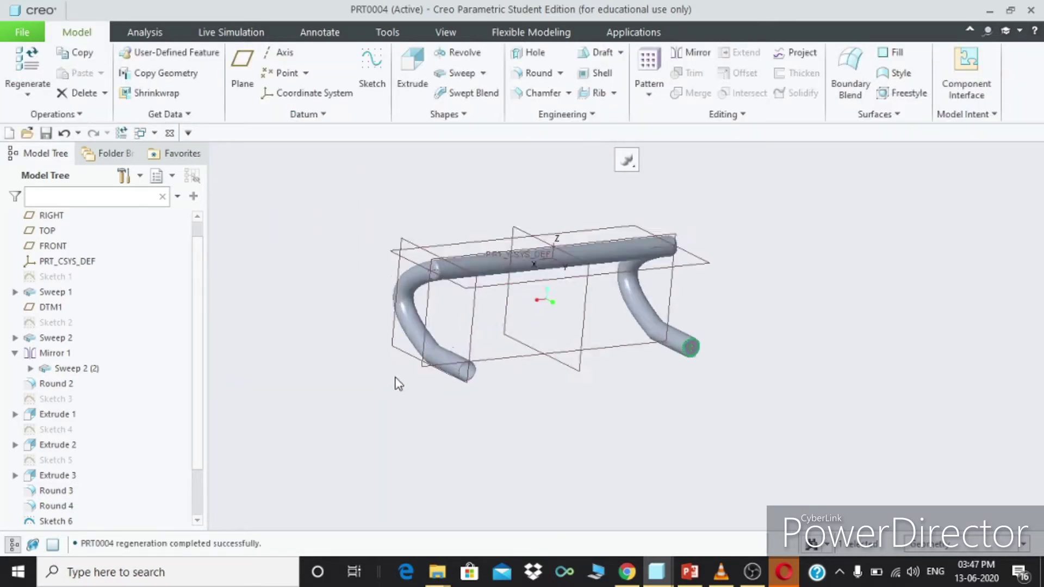
scroll(398, 383, up, 3)
scroll(178, 443, down, 2)
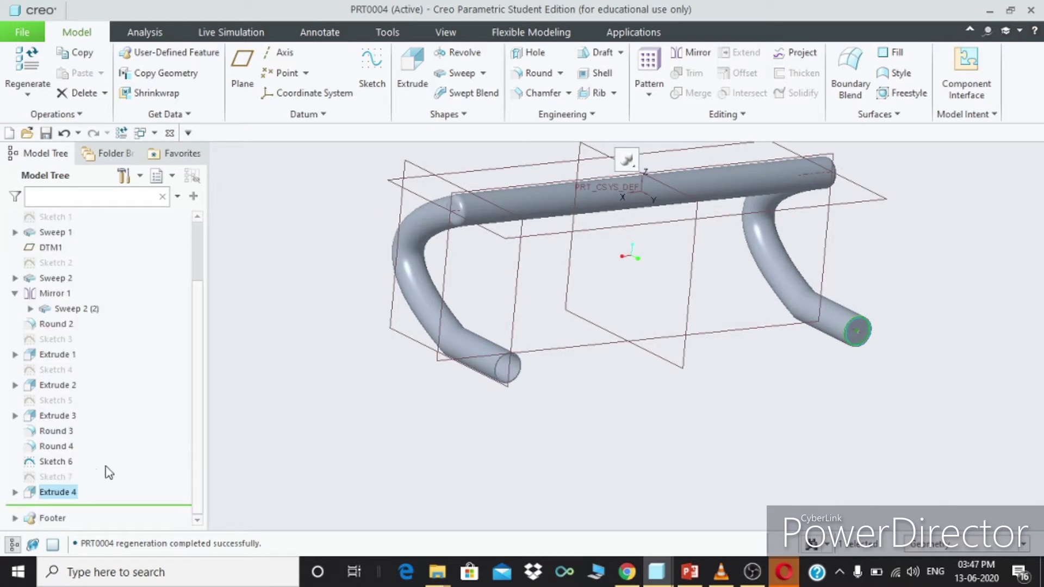
Step: Mirror the two-circle end cap about the middle datum plane onto the opposite curved tube's end
click(676, 57)
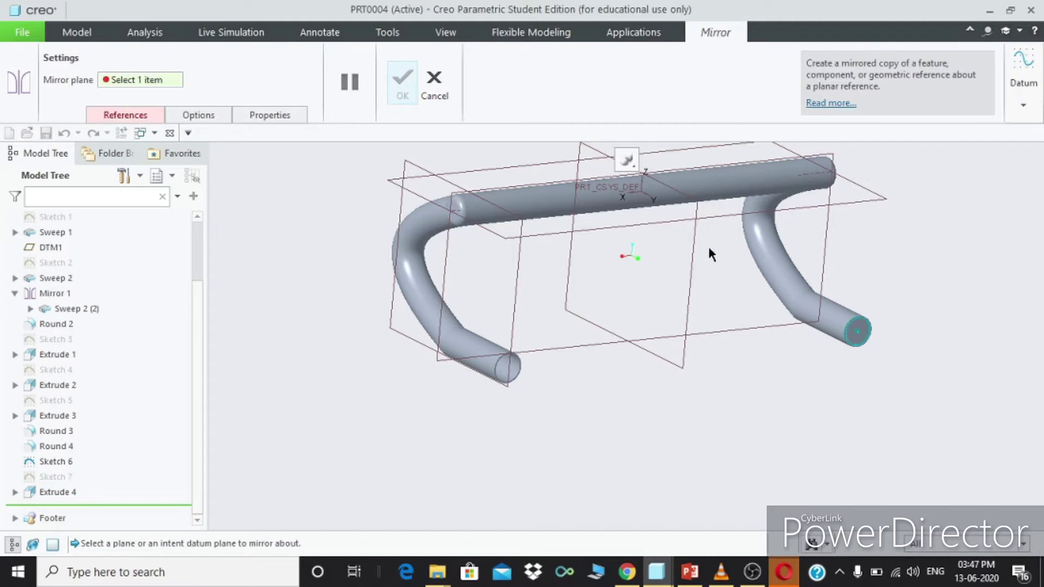
click(685, 249)
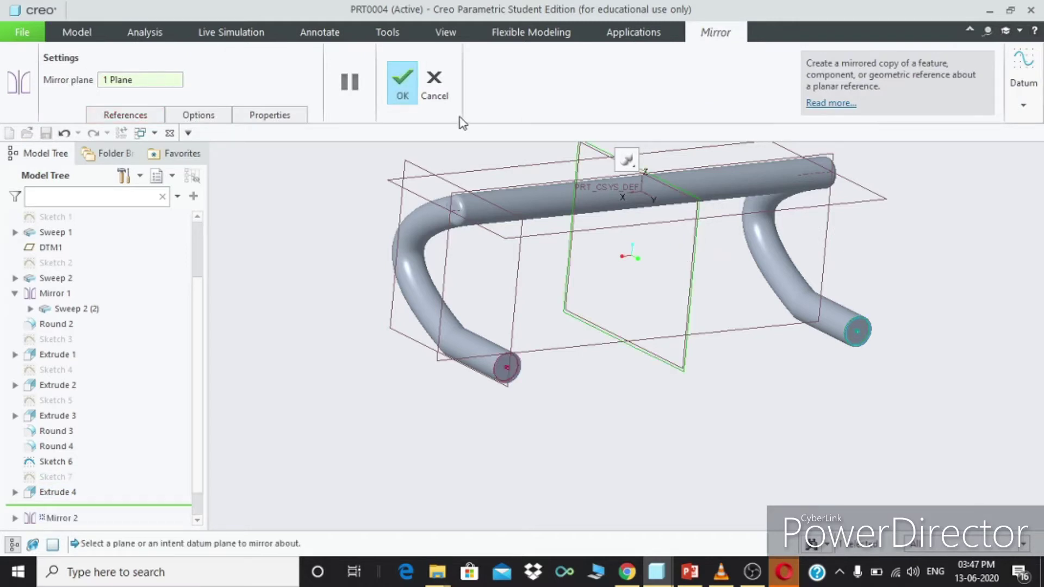
click(402, 81)
Step: In the sketch view, draw a rectangle about 25 wide against the straight tube's edge, its lower side dimensioned 20 from the horizontal reference
scroll(482, 272, down, 3)
middle_drag(482, 272, 514, 283)
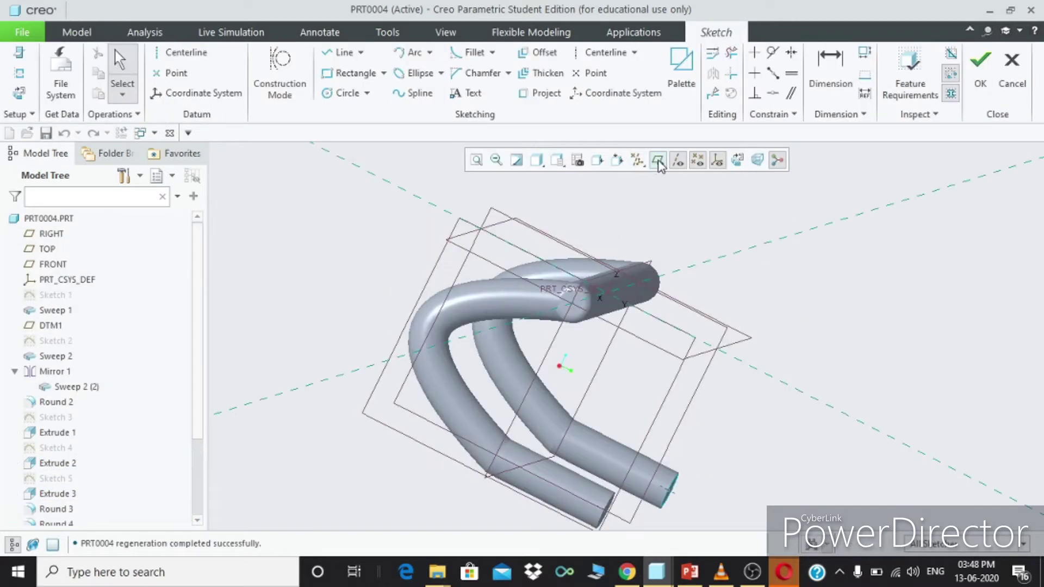
click(737, 159)
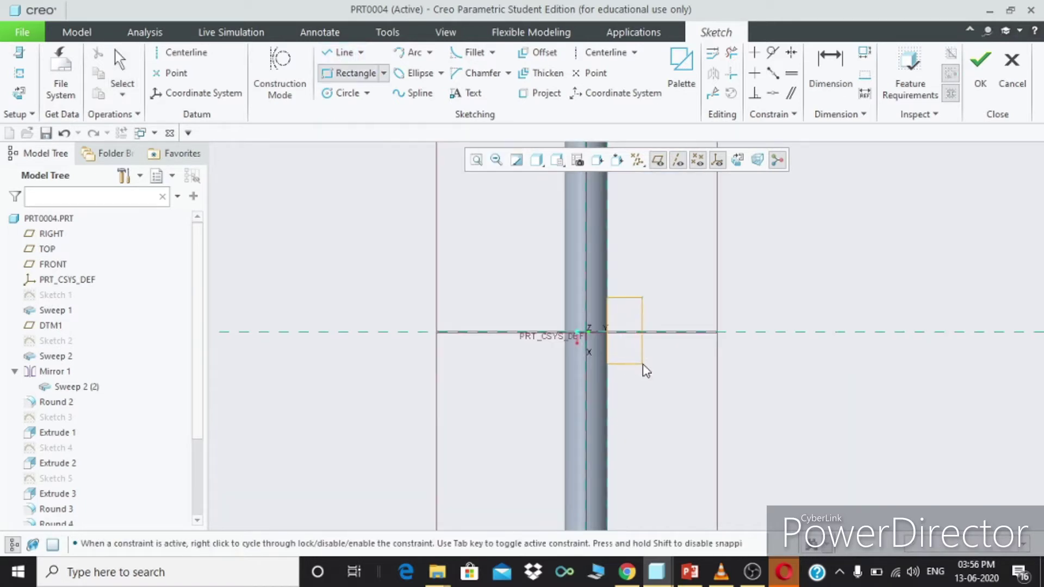
click(643, 363)
middle_click(645, 329)
scroll(651, 321, down, 2)
double_click(625, 367)
text(20)
key(Return)
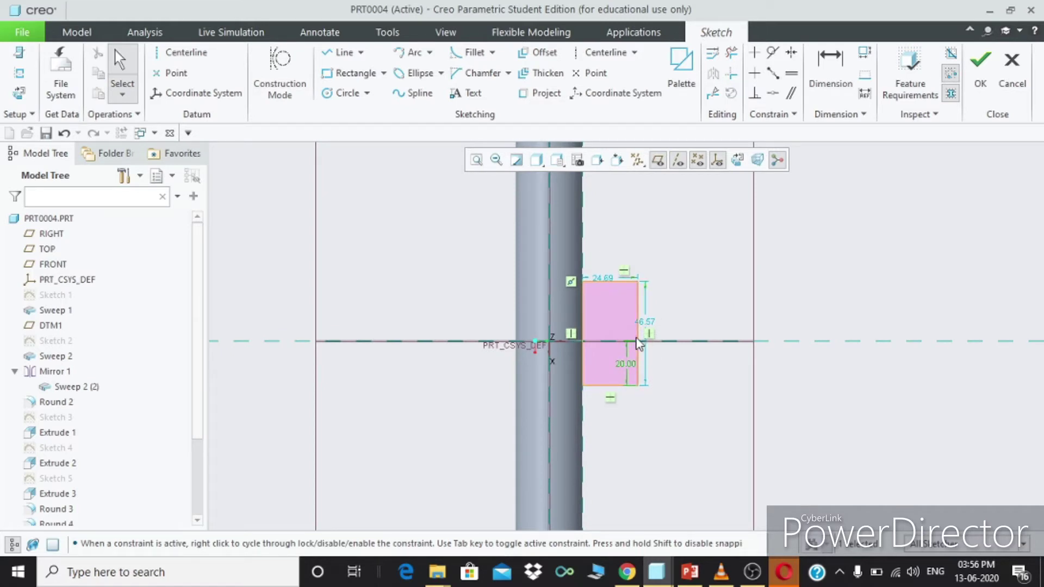
Step: Set the rectangle's overall height to 40 and its width to 20, and reduce the width to 10
double_click(644, 322)
text(40)
key(Return)
double_click(607, 293)
text(20)
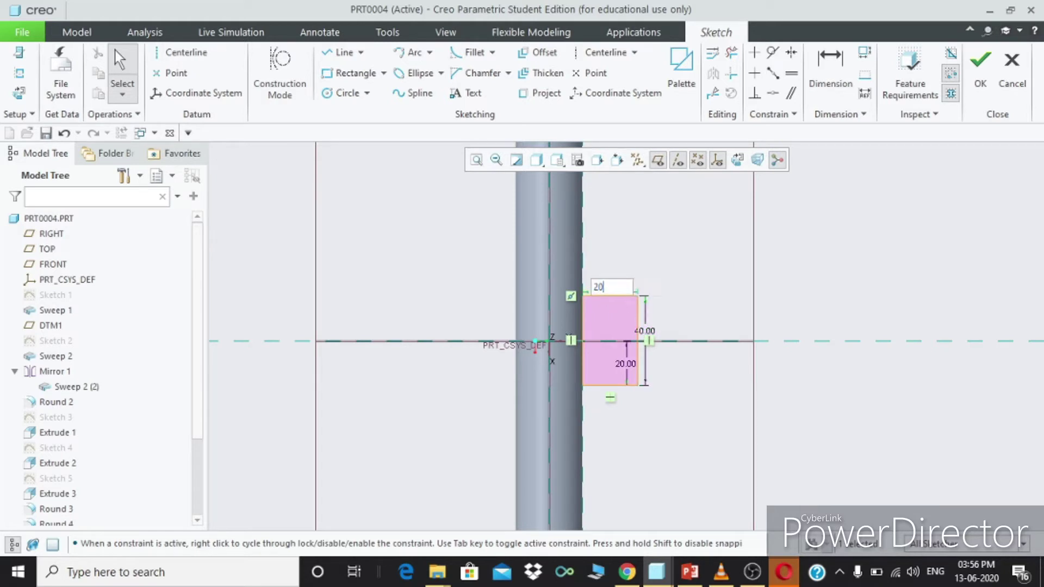
key(Return)
double_click(598, 292)
text(10)
key(Return)
scroll(596, 322, up, 1)
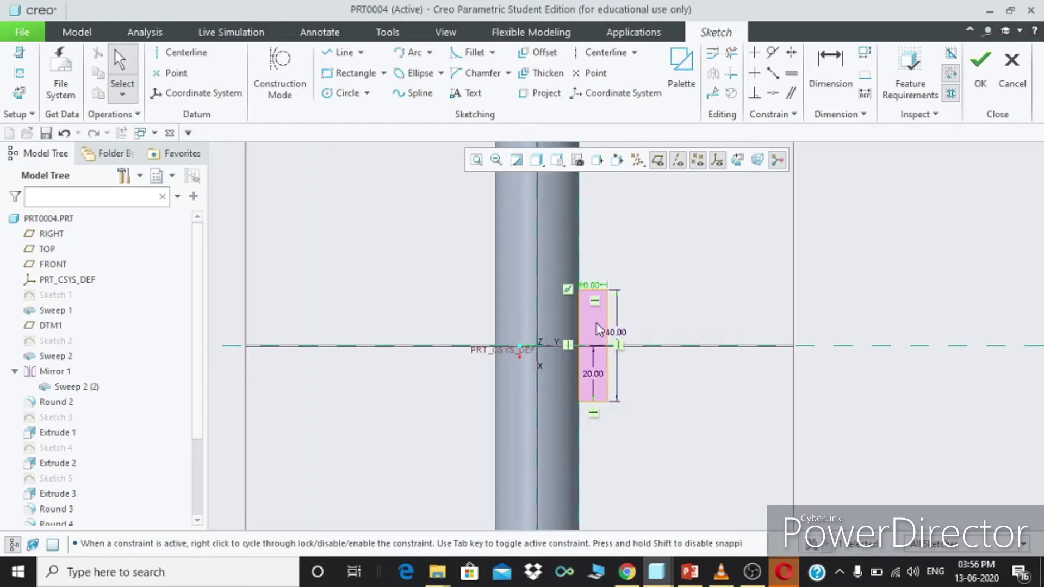
Step: Draw two slanted lines from the rectangle's tube-side corners inward to its outer vertical edge
click(337, 55)
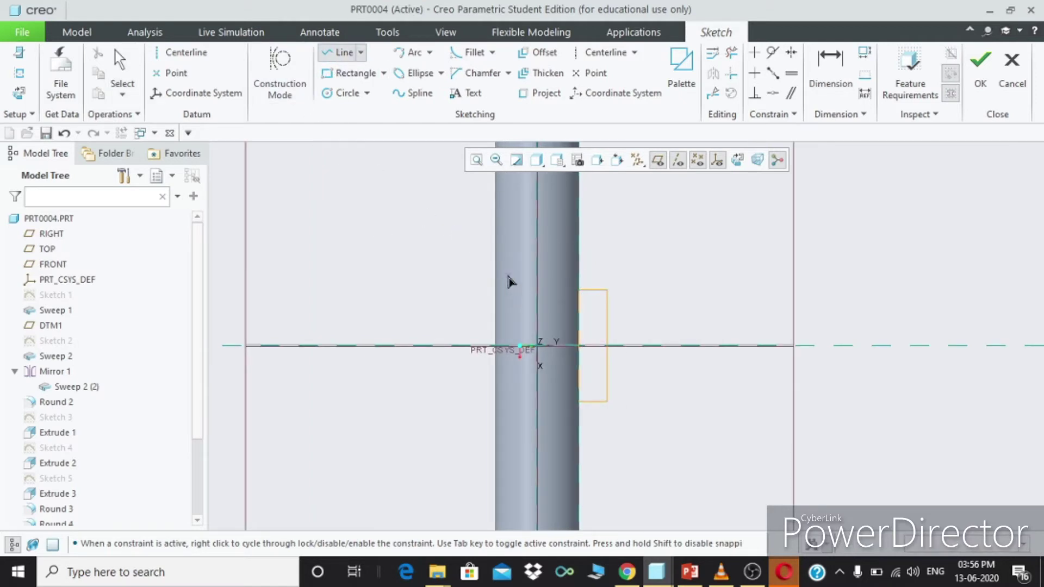
click(580, 291)
click(607, 321)
middle_click(609, 321)
click(579, 401)
click(607, 370)
drag(610, 373, 608, 377)
Step: Trim away the rectangle segments outside the two slanted lines
click(727, 50)
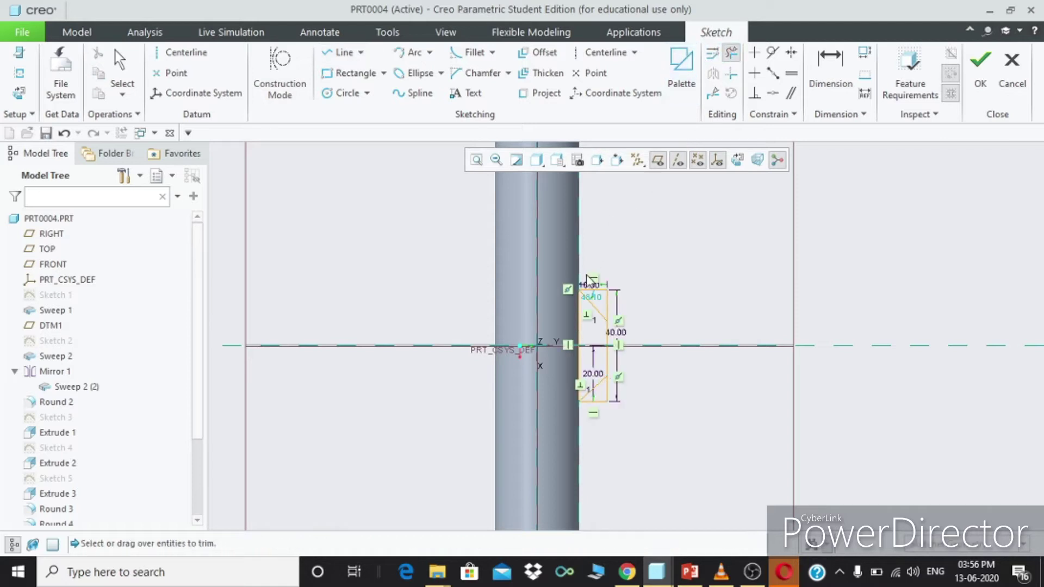